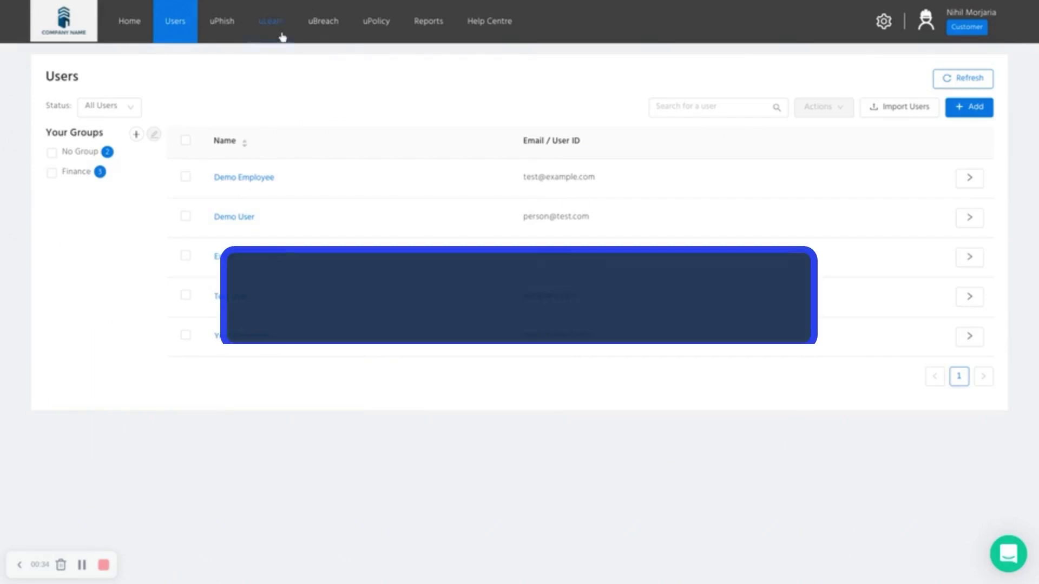
Open the Your Employee profile and scroll to its uLearn radar chart and InfoSec enrolled courses.
{"action": "mouse_move", "coordinate": [281, 37]}
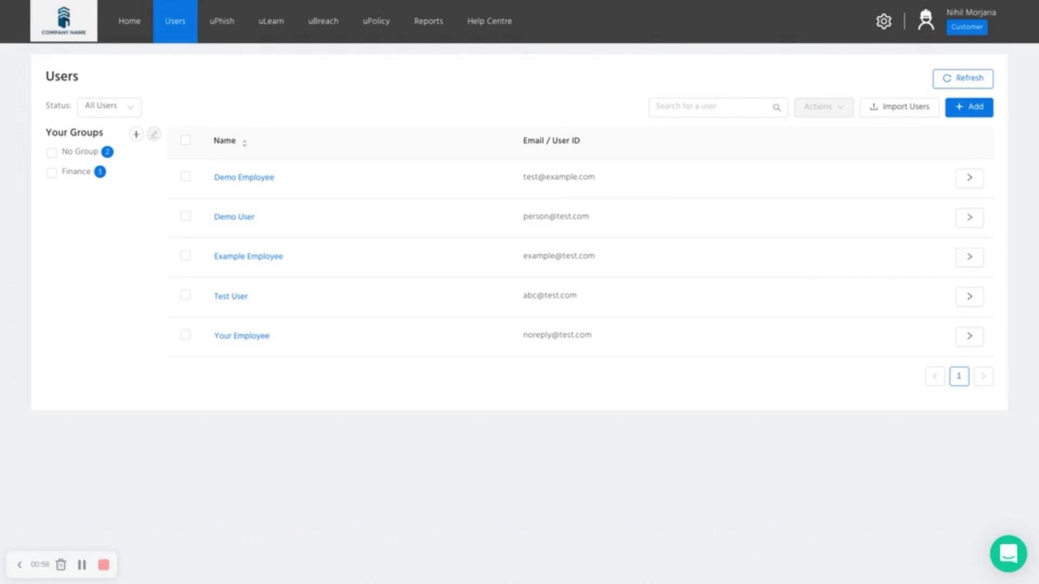
{"action": "left_click", "coordinate": [252, 337]}
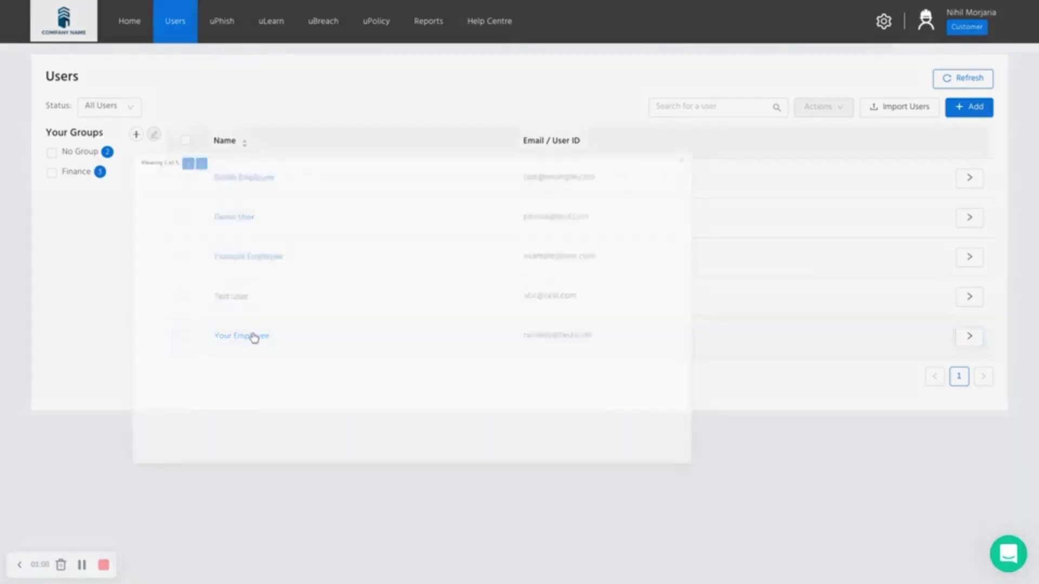
{"action": "scroll", "coordinate": [501, 234], "scroll_direction": "down", "scroll_amount": 1}
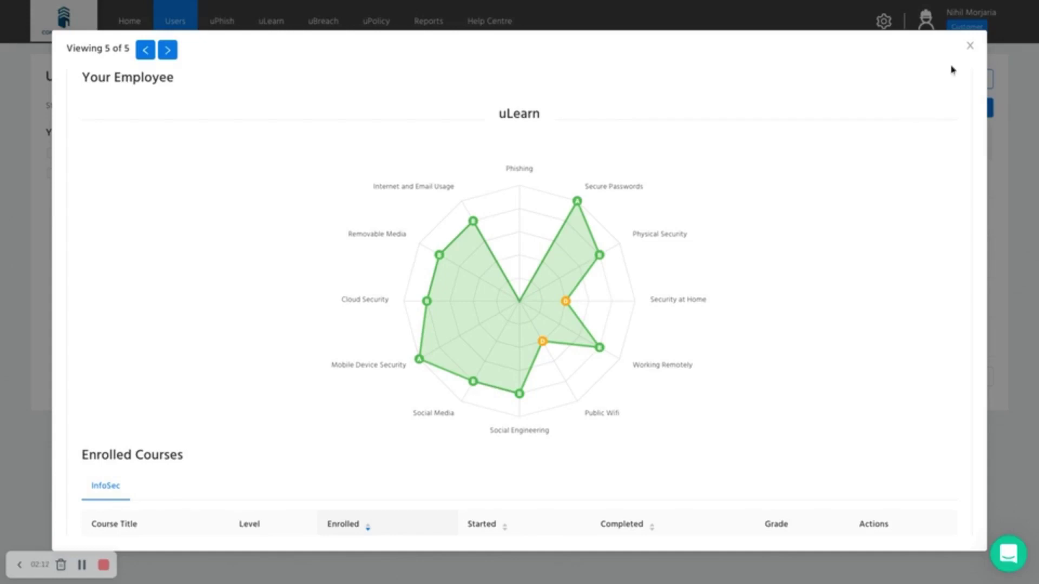
Close the profile and review the uLearn Report: 66% started, 66% completed, 69% average score.
{"action": "left_click", "coordinate": [970, 46]}
{"action": "mouse_move", "coordinate": [276, 22]}
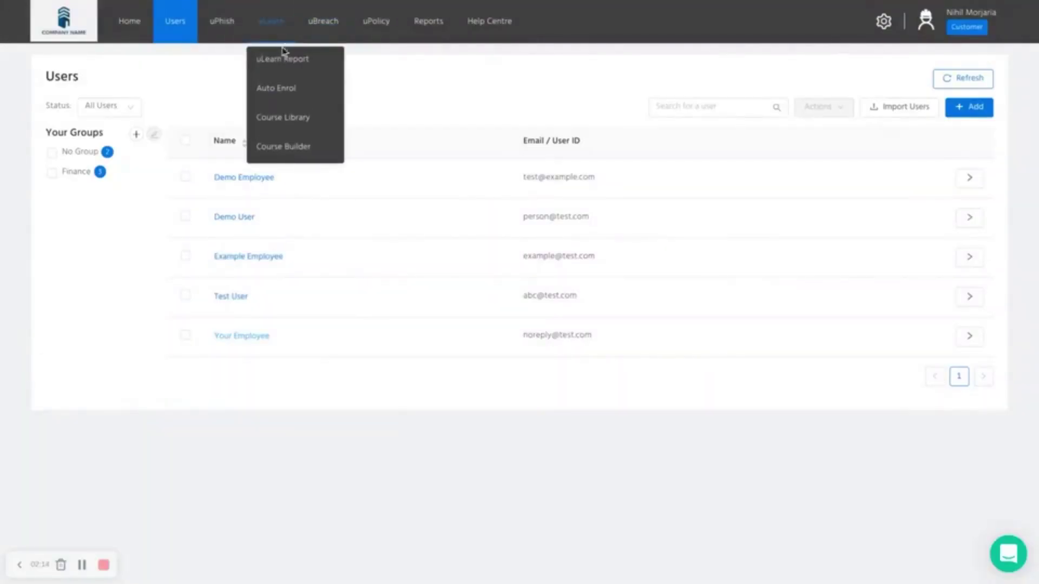
{"action": "left_click", "coordinate": [287, 59]}
{"action": "scroll", "coordinate": [417, 162], "scroll_direction": "down", "scroll_amount": 3}
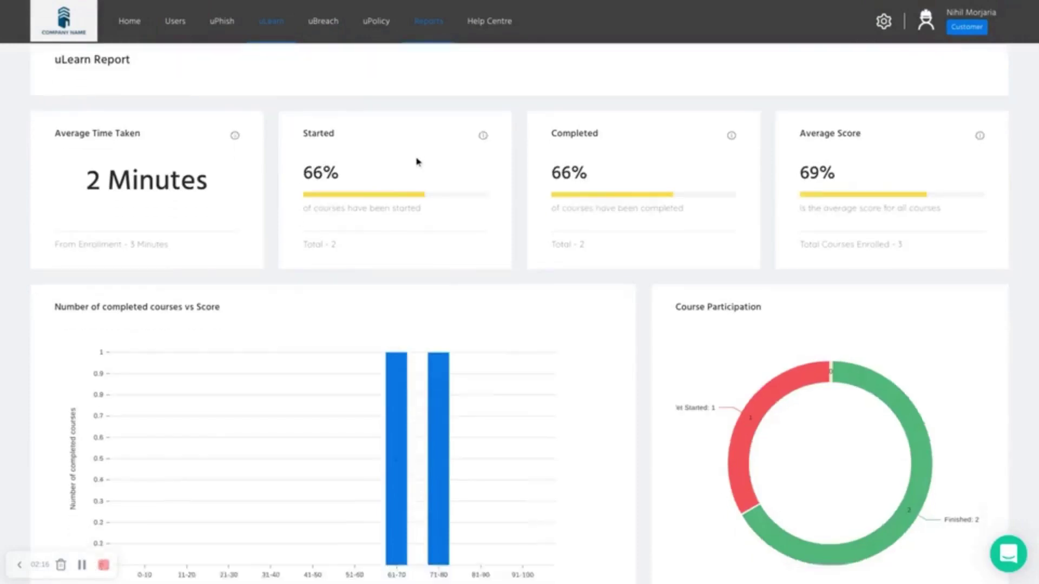
{"action": "scroll", "coordinate": [417, 163], "scroll_direction": "down", "scroll_amount": 4}
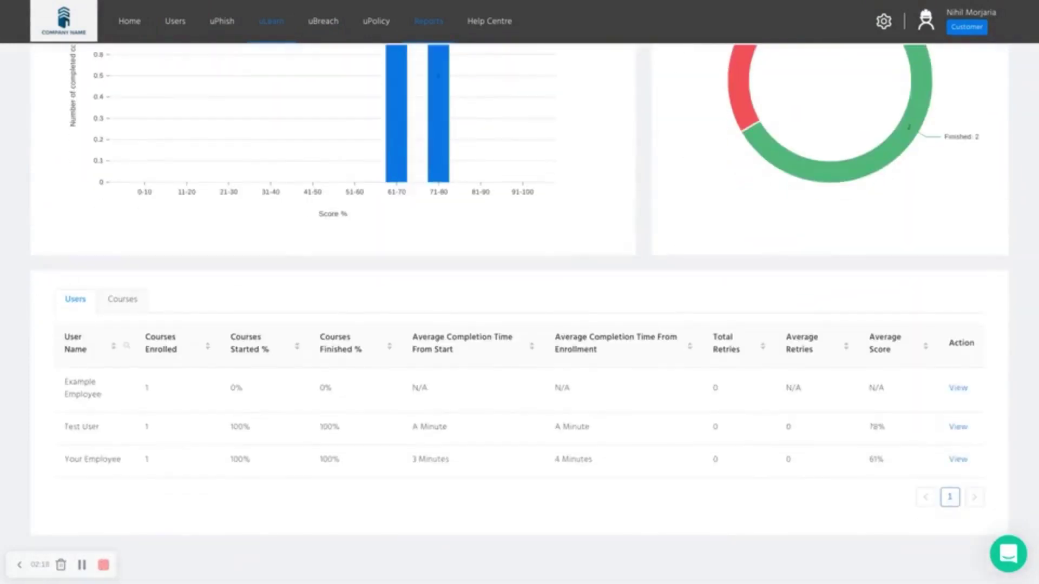
{"action": "scroll", "coordinate": [384, 166], "scroll_direction": "up", "scroll_amount": 7}
Start a new uPhish simulation from scratch, declining the earlier draft.
{"action": "mouse_move", "coordinate": [222, 22]}
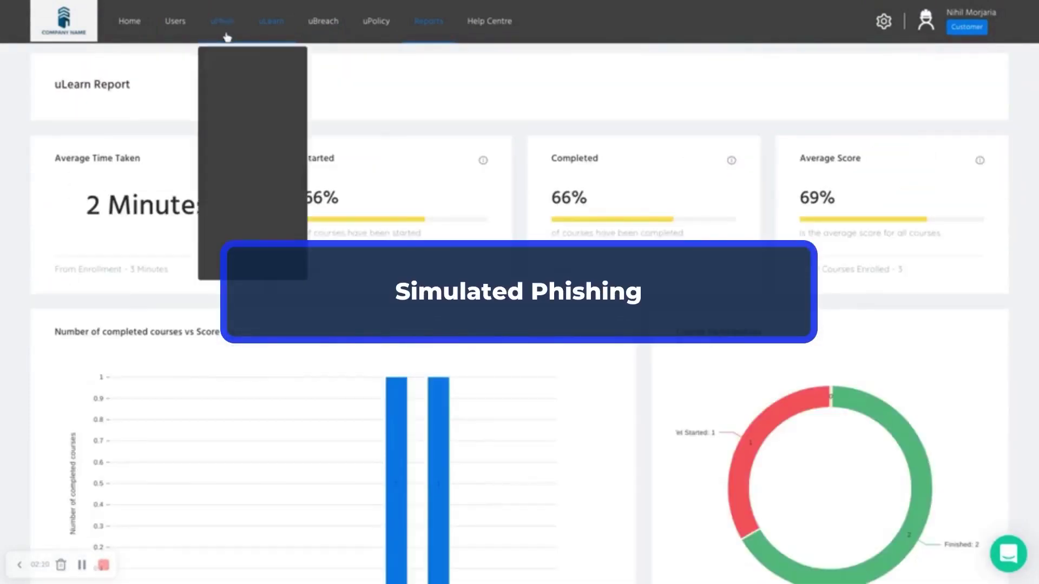
{"action": "left_click", "coordinate": [227, 91]}
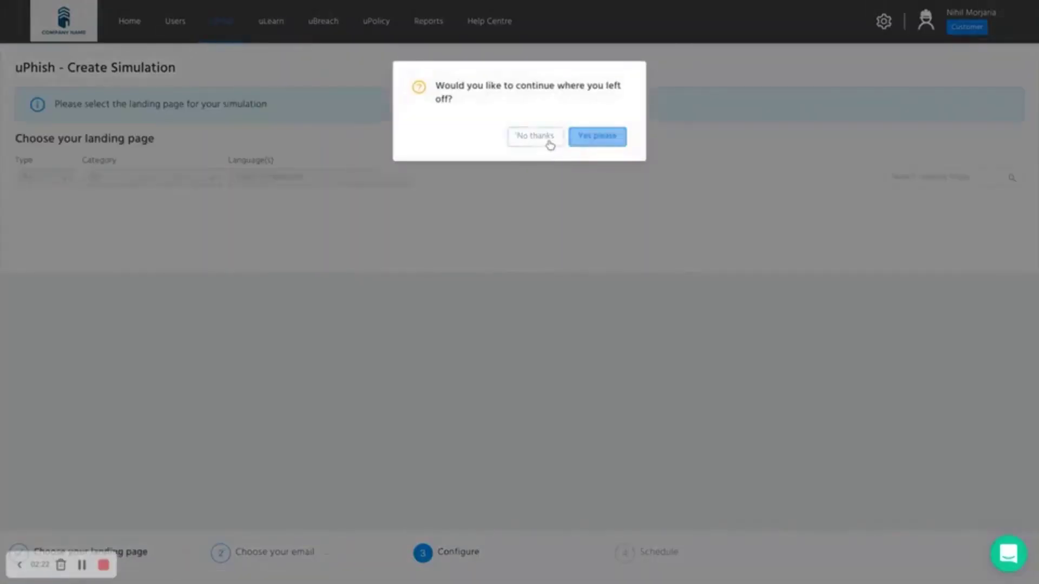
{"action": "left_click", "coordinate": [549, 143]}
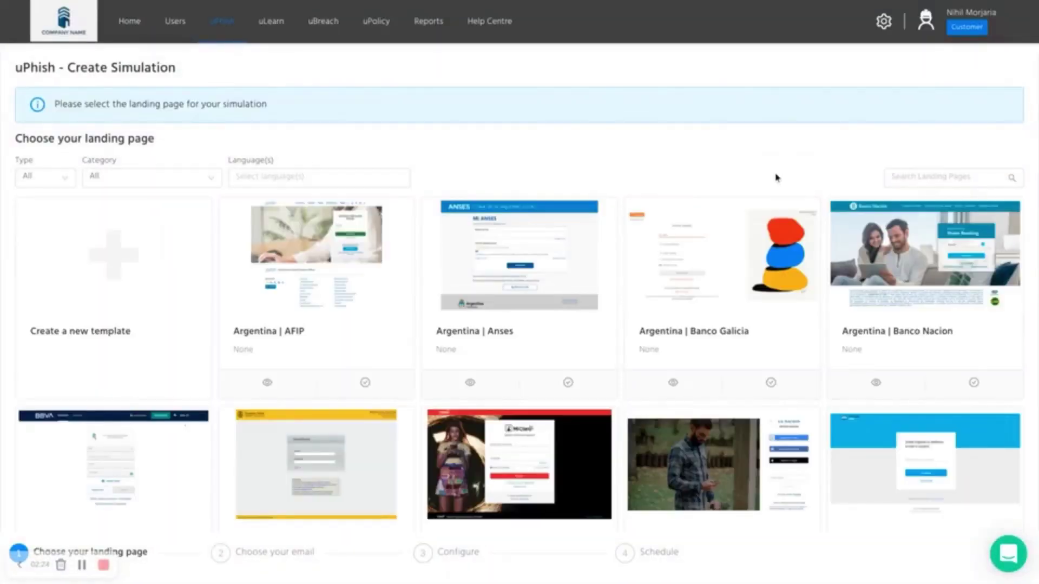
Filter landing pages to English and search 'micro' to leave the Microsoft pages.
{"action": "left_click", "coordinate": [357, 177]}
{"action": "scroll", "coordinate": [336, 200], "scroll_direction": "down", "scroll_amount": 3}
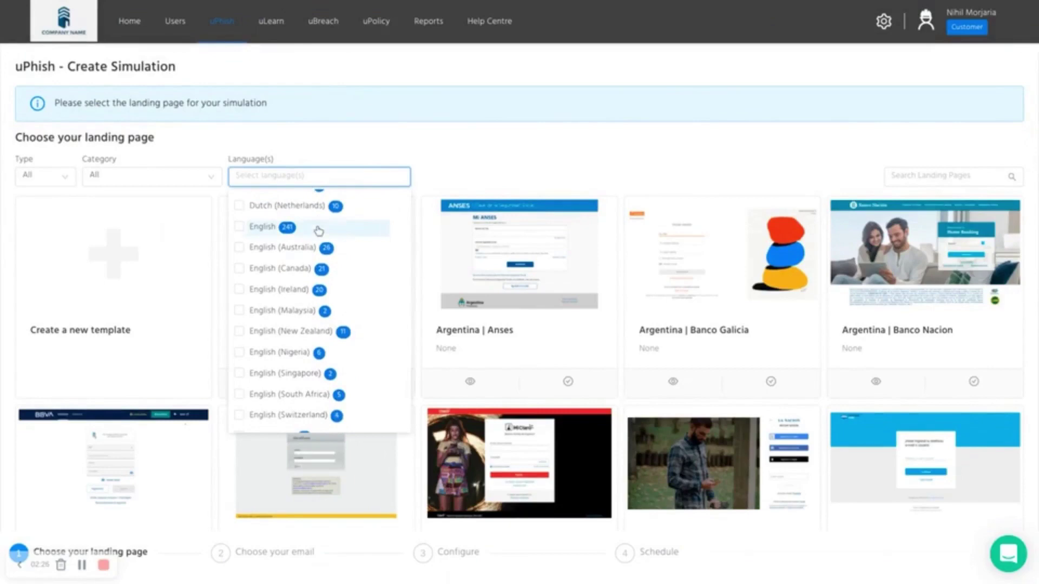
{"action": "left_click", "coordinate": [254, 213]}
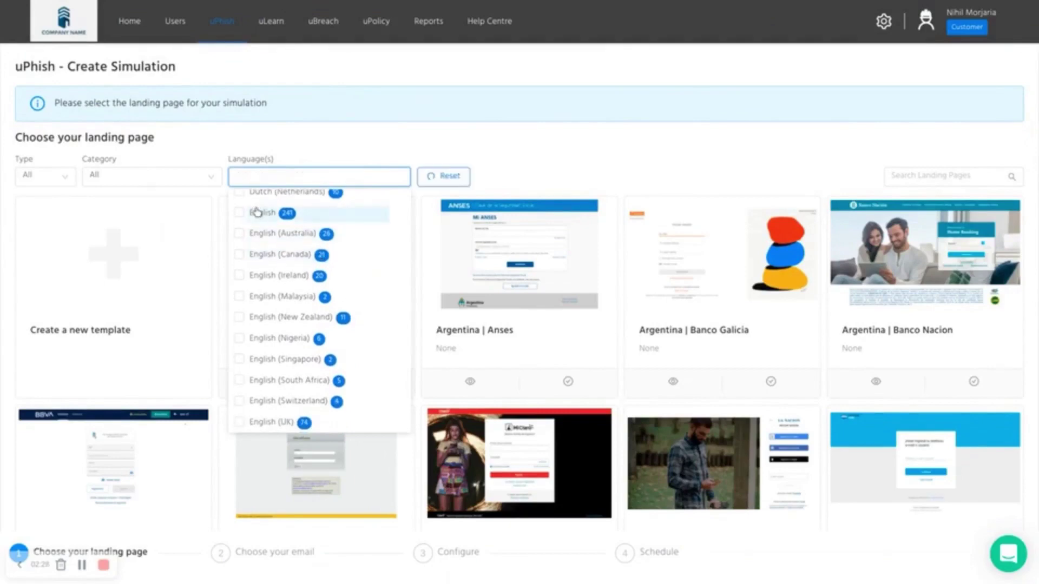
{"action": "left_click", "coordinate": [607, 152]}
{"action": "scroll", "coordinate": [610, 211], "scroll_direction": "down", "scroll_amount": 7}
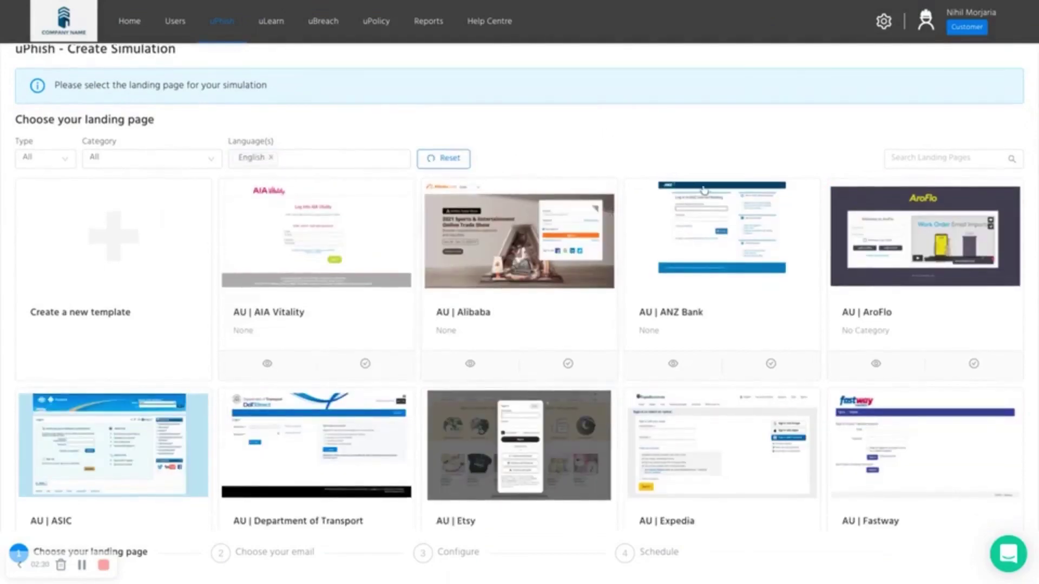
{"action": "scroll", "coordinate": [704, 190], "scroll_direction": "up", "scroll_amount": 8}
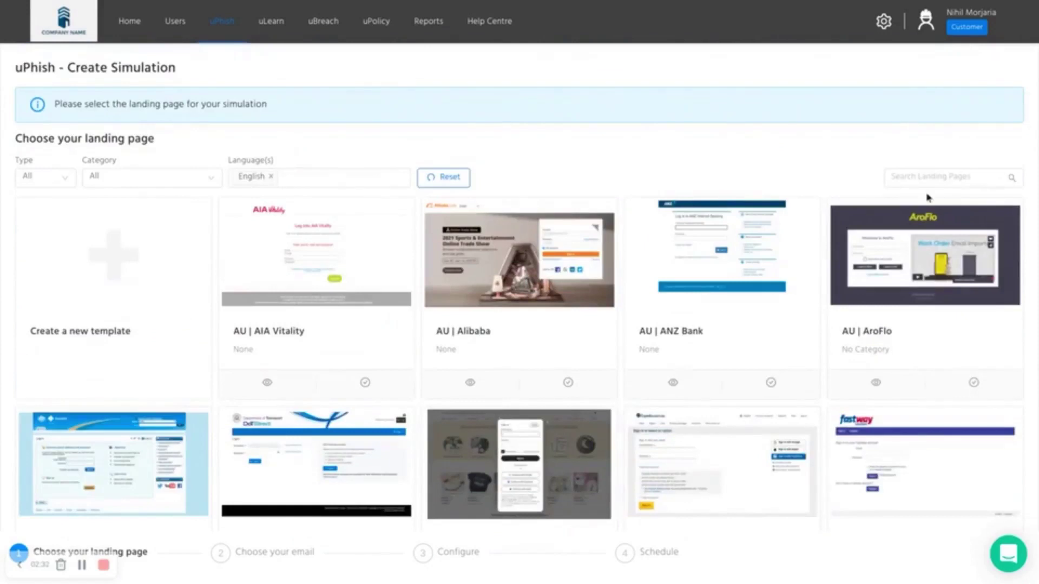
{"action": "left_click", "coordinate": [929, 179]}
{"action": "type", "text": "micro"}
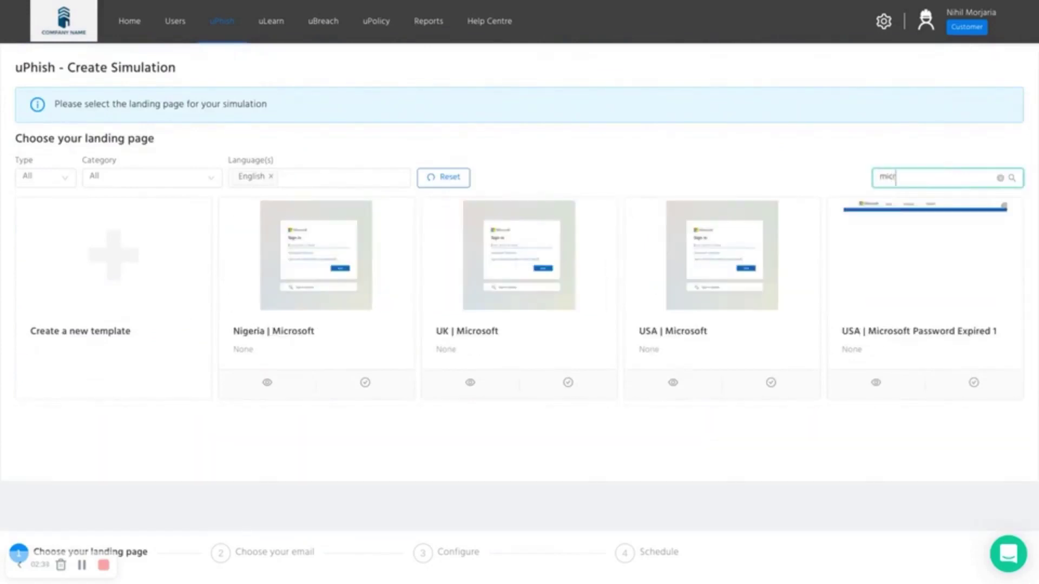
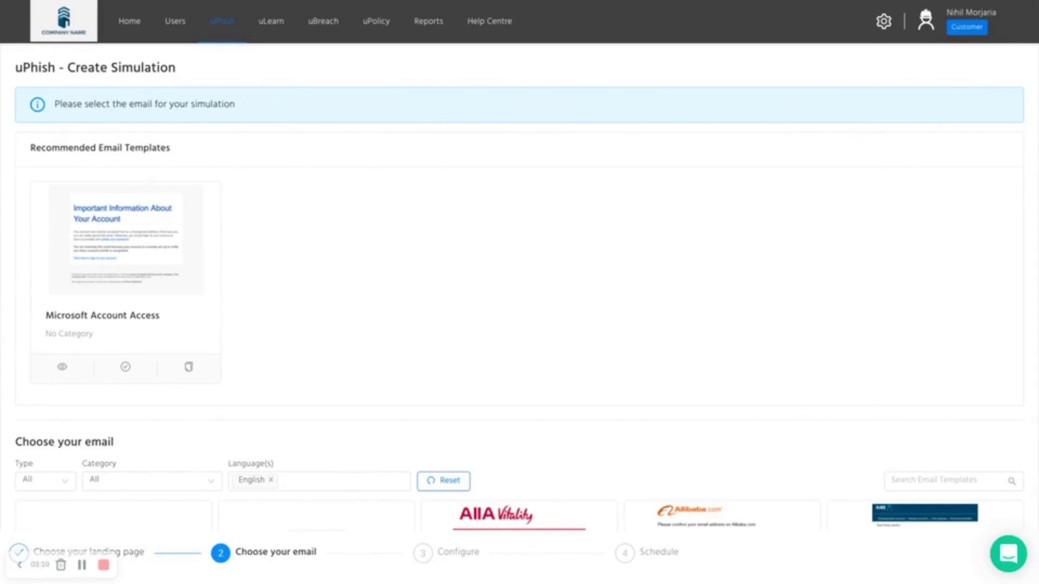
Create a new email template using the Plain Text layout.
{"action": "scroll", "coordinate": [520, 292], "scroll_direction": "down", "scroll_amount": 1}
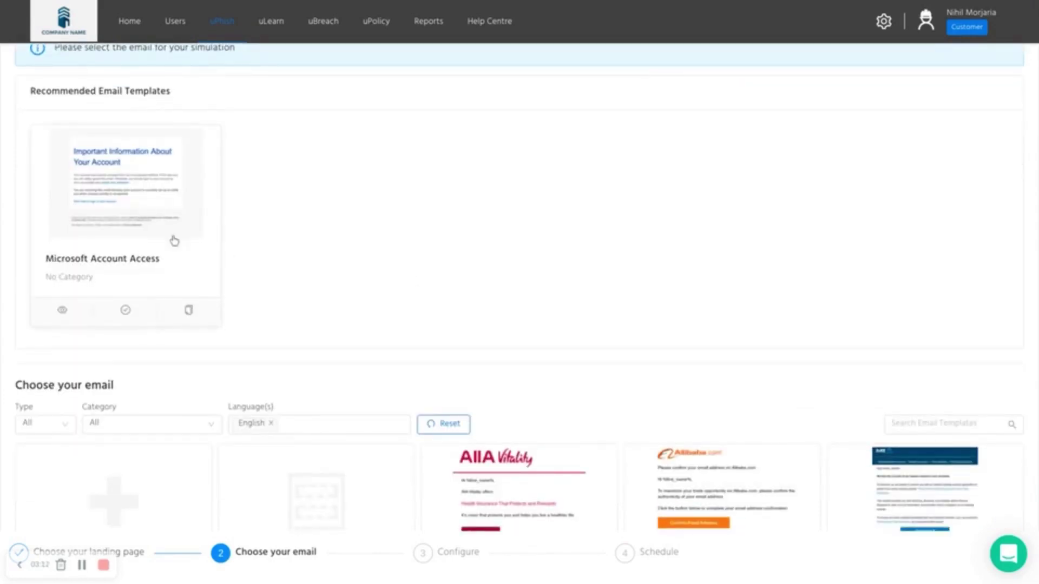
{"action": "scroll", "coordinate": [301, 241], "scroll_direction": "down", "scroll_amount": 3}
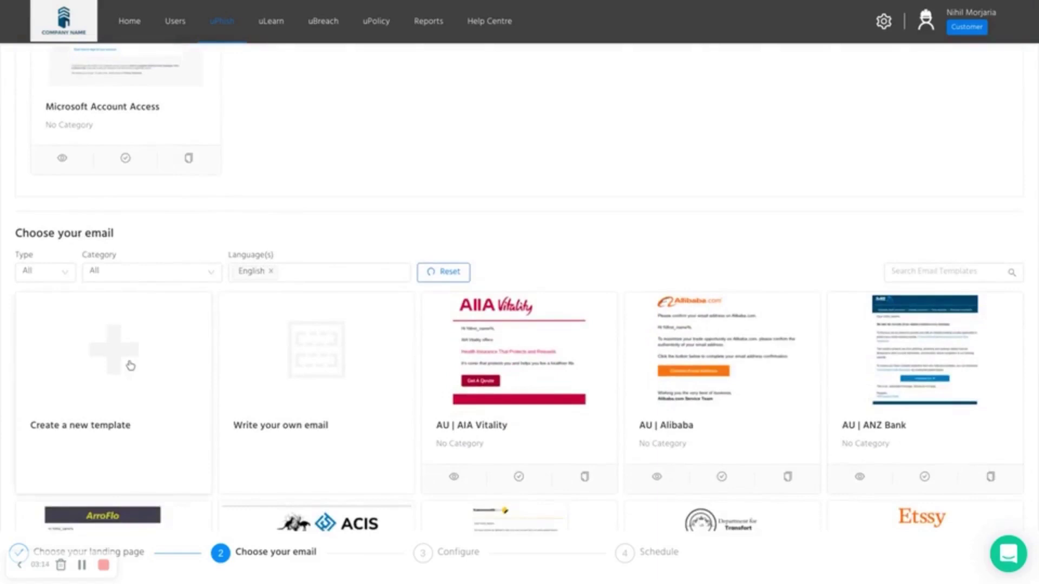
{"action": "left_click", "coordinate": [130, 366]}
{"action": "scroll", "coordinate": [379, 214], "scroll_direction": "down", "scroll_amount": 5}
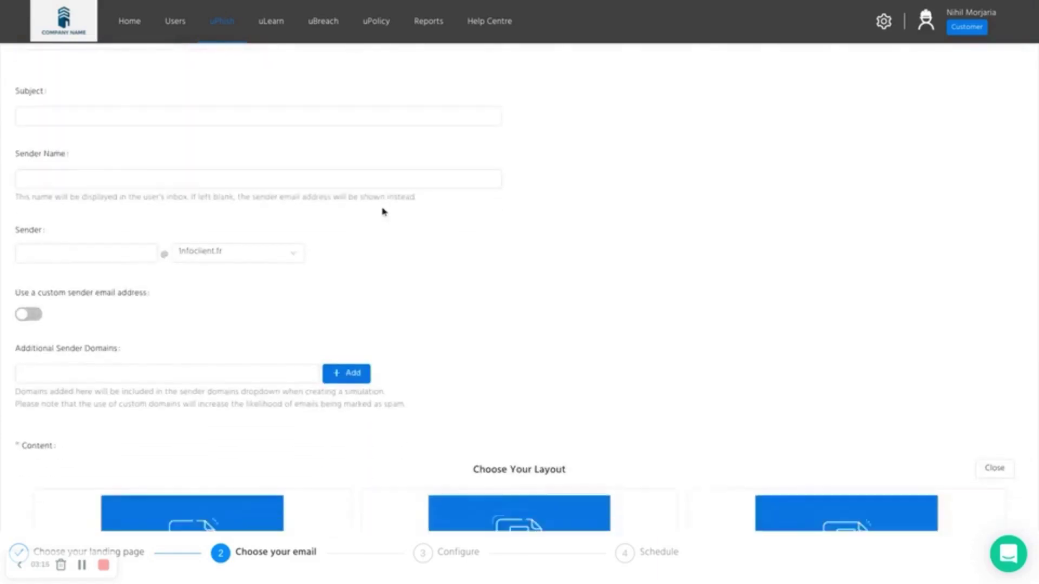
{"action": "scroll", "coordinate": [660, 211], "scroll_direction": "down", "scroll_amount": 3}
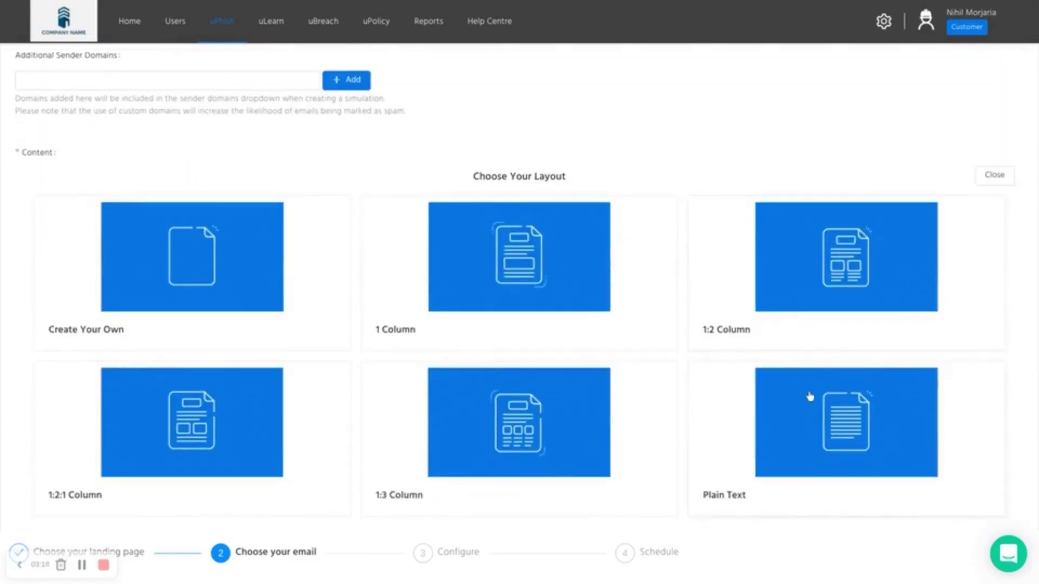
{"action": "left_click", "coordinate": [810, 396]}
Add an image block and a heading above the email's greeting.
{"action": "scroll", "coordinate": [498, 284], "scroll_direction": "down", "scroll_amount": 1}
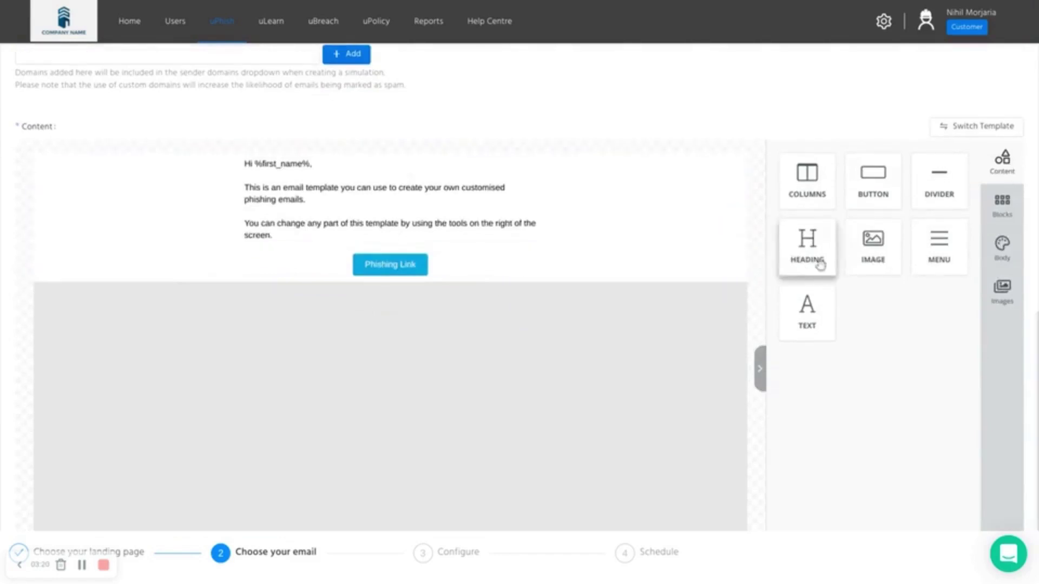
{"action": "left_click_drag", "start_coordinate": [851, 261], "coordinate": [428, 170]}
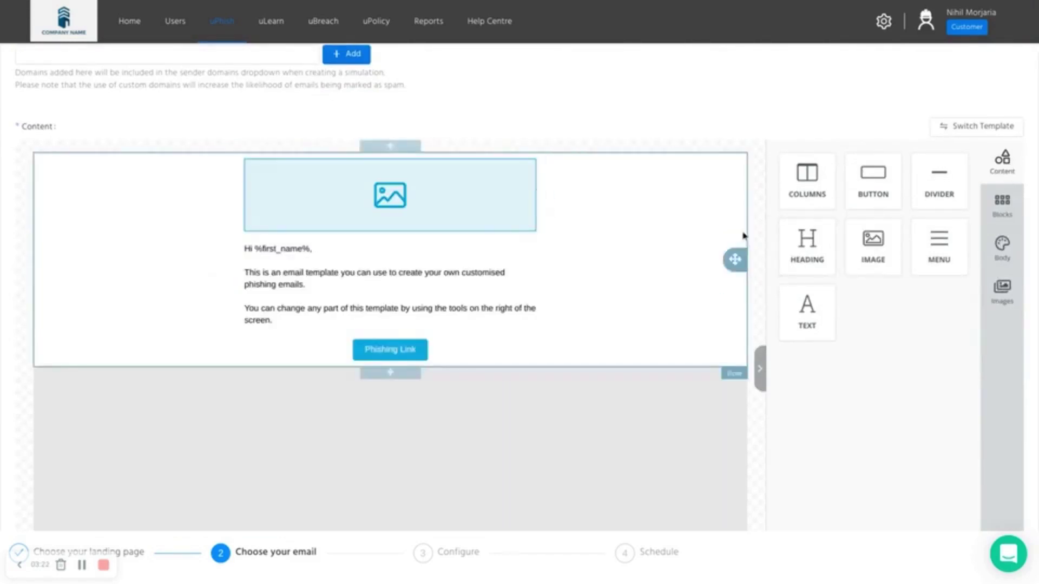
{"action": "left_click_drag", "start_coordinate": [819, 246], "coordinate": [638, 250]}
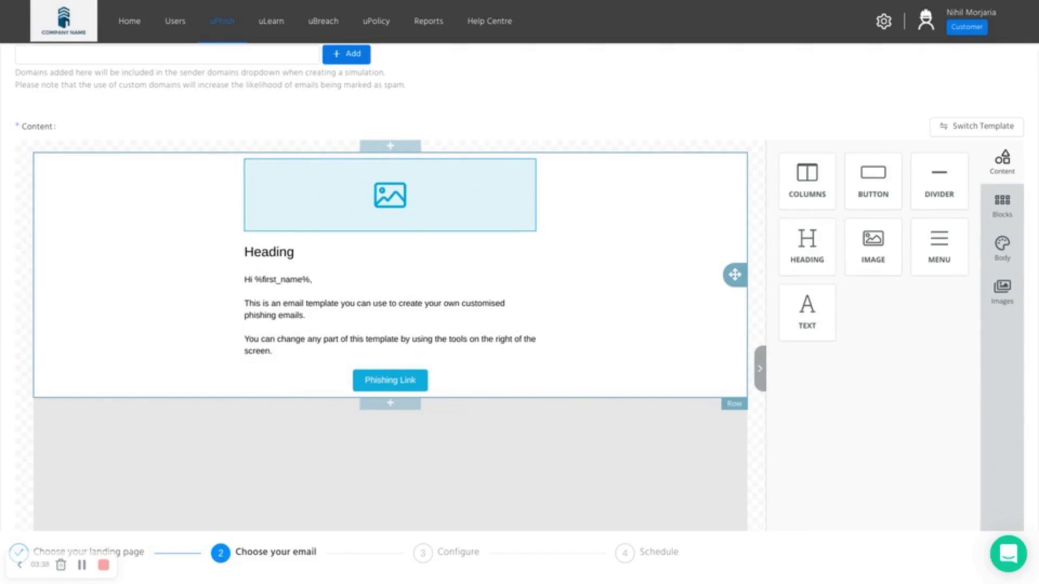
{"action": "scroll", "coordinate": [390, 287], "scroll_direction": "down", "scroll_amount": 2}
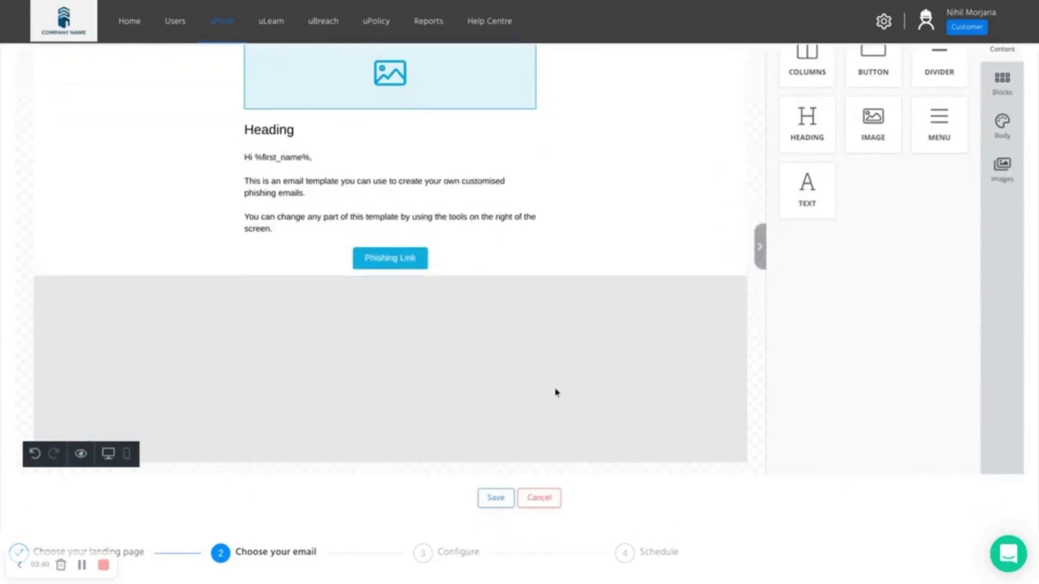
{"action": "scroll", "coordinate": [557, 392], "scroll_direction": "up", "scroll_amount": 5}
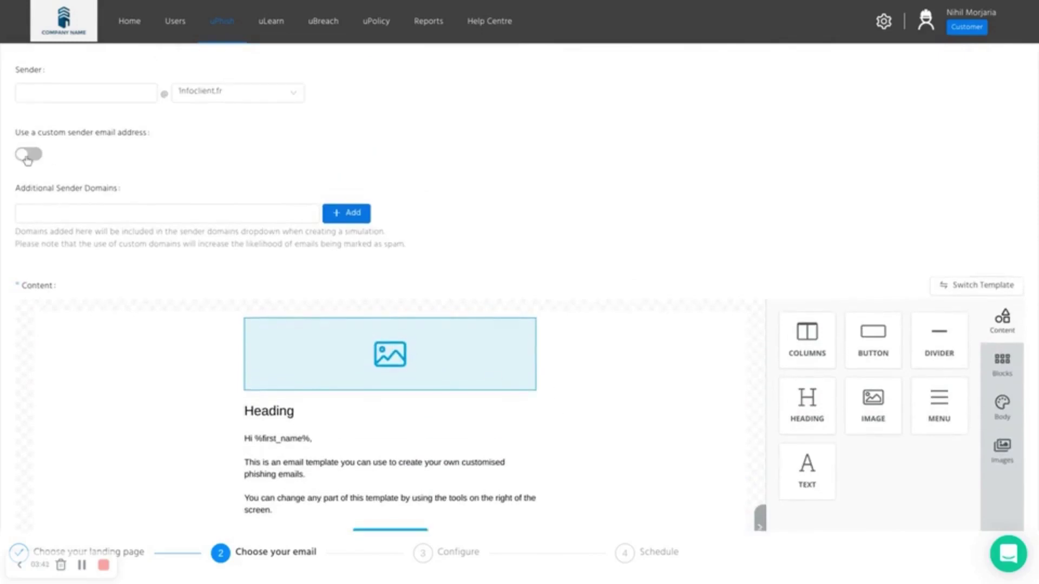
Turn on the custom sender option and enter an HR sender e-mail address.
{"action": "left_click", "coordinate": [28, 156]}
{"action": "left_click", "coordinate": [47, 126]}
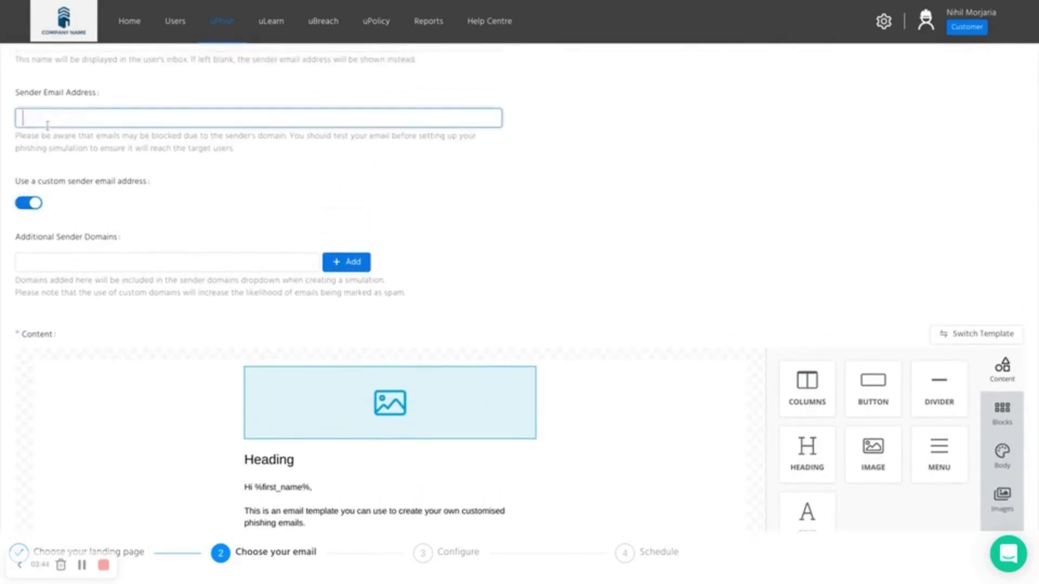
{"action": "type", "text": "hr@yourcompan"}
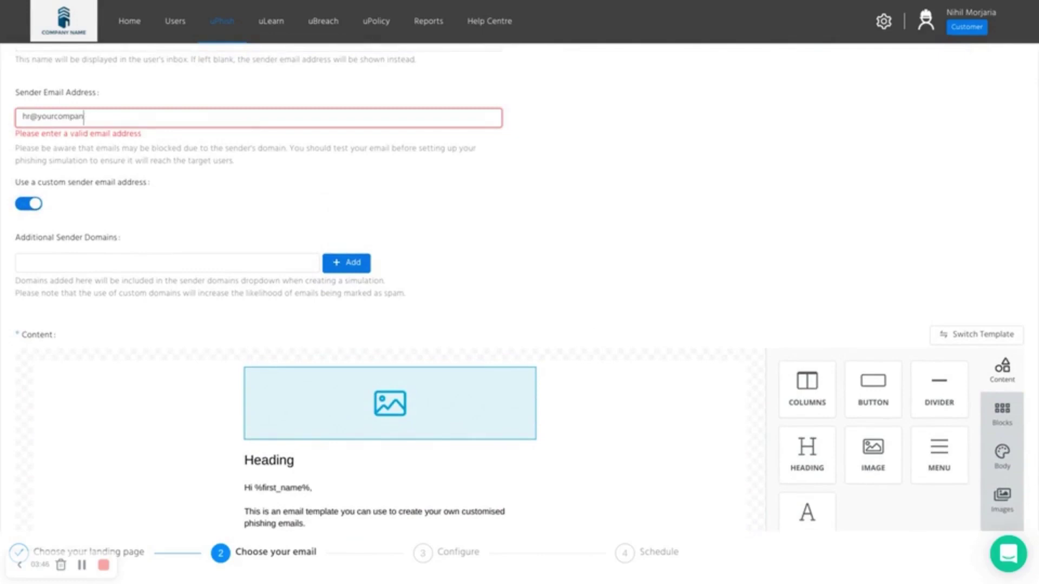
{"action": "type", "text": "y.co.uk"}
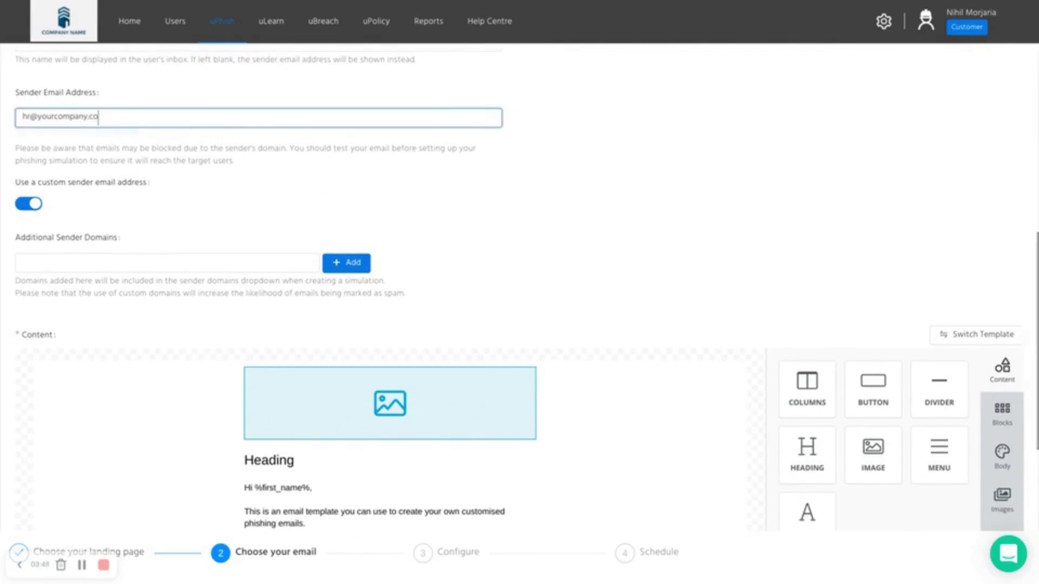
{"action": "double_click", "coordinate": [67, 116]}
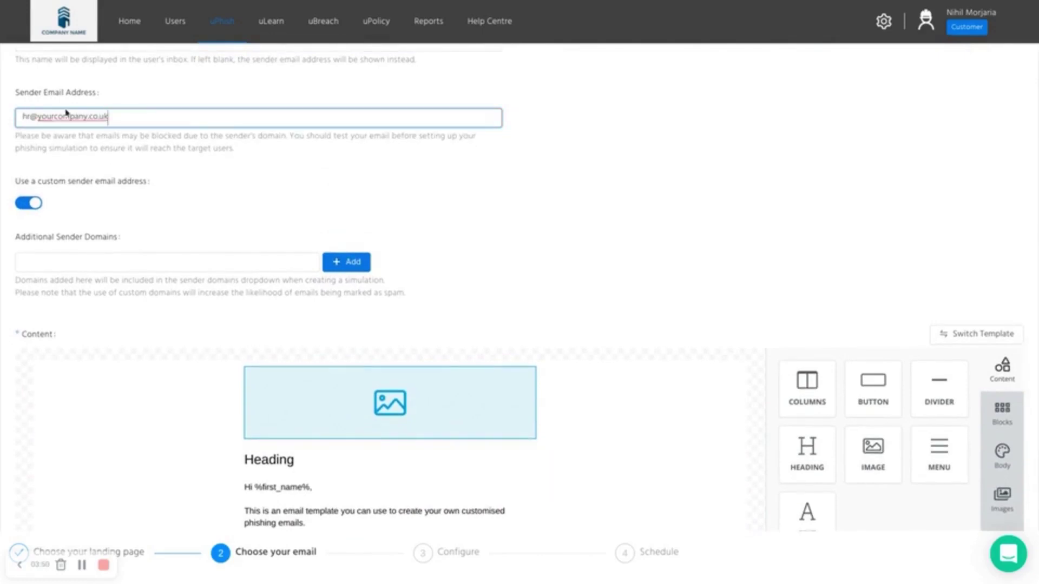
{"action": "left_click", "coordinate": [68, 117]}
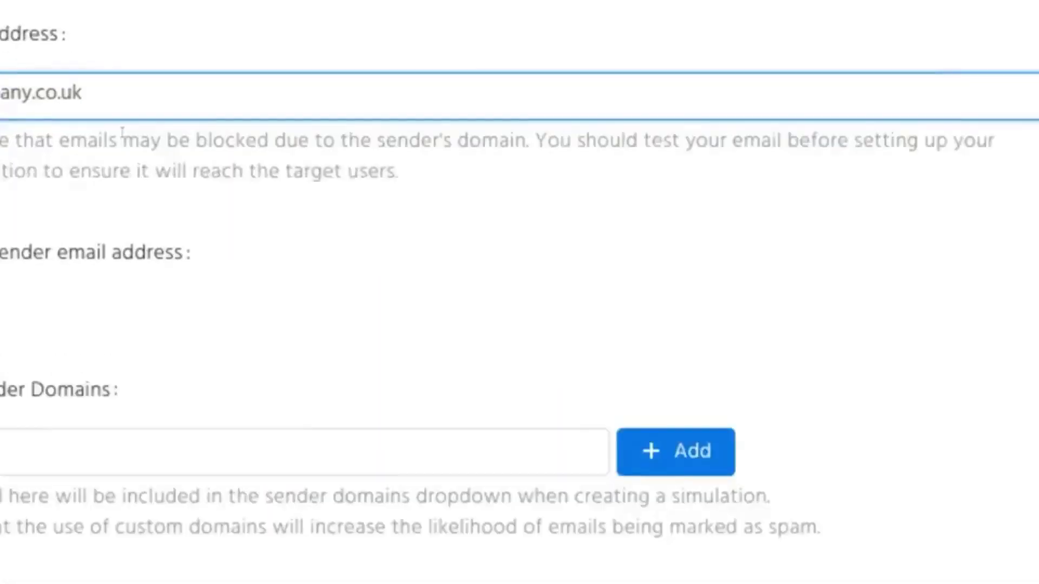
{"action": "left_click", "coordinate": [299, 174]}
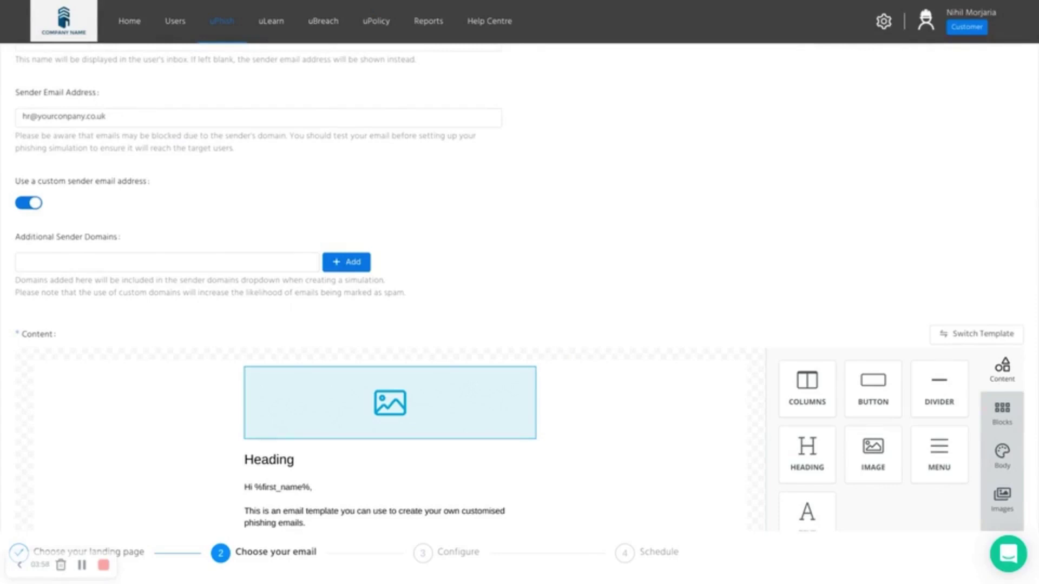
{"action": "mouse_move", "coordinate": [216, 11]}
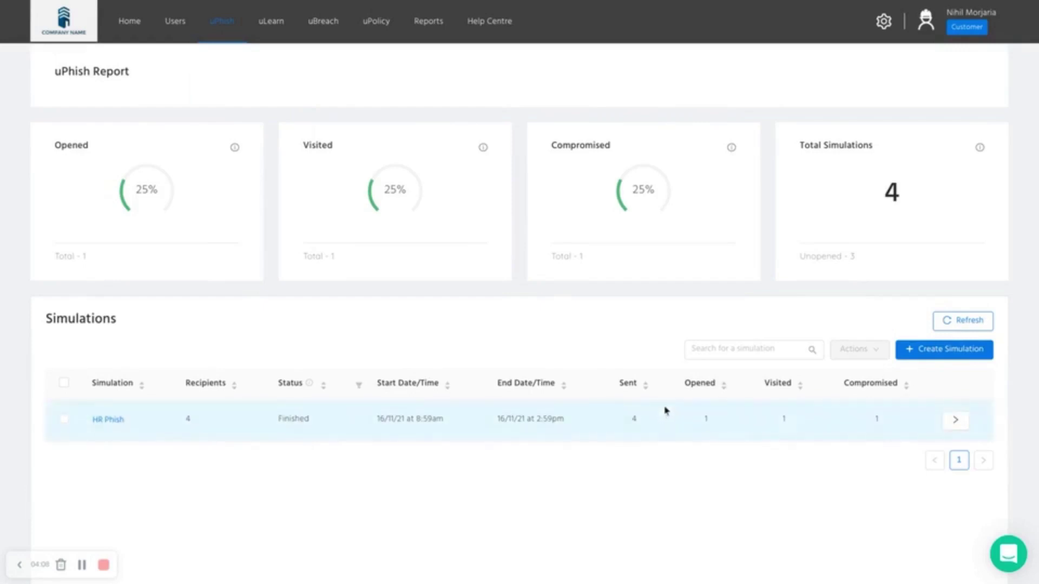
Open HR Phish and check its Recipients and Results tabs, ending back on Recipients.
{"action": "left_click", "coordinate": [111, 421]}
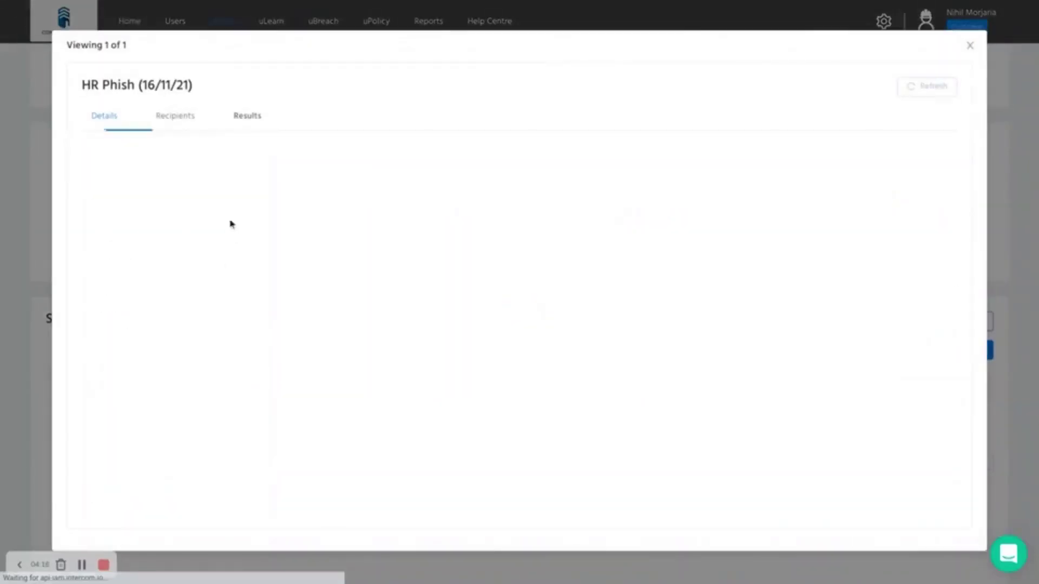
{"action": "left_click", "coordinate": [176, 120]}
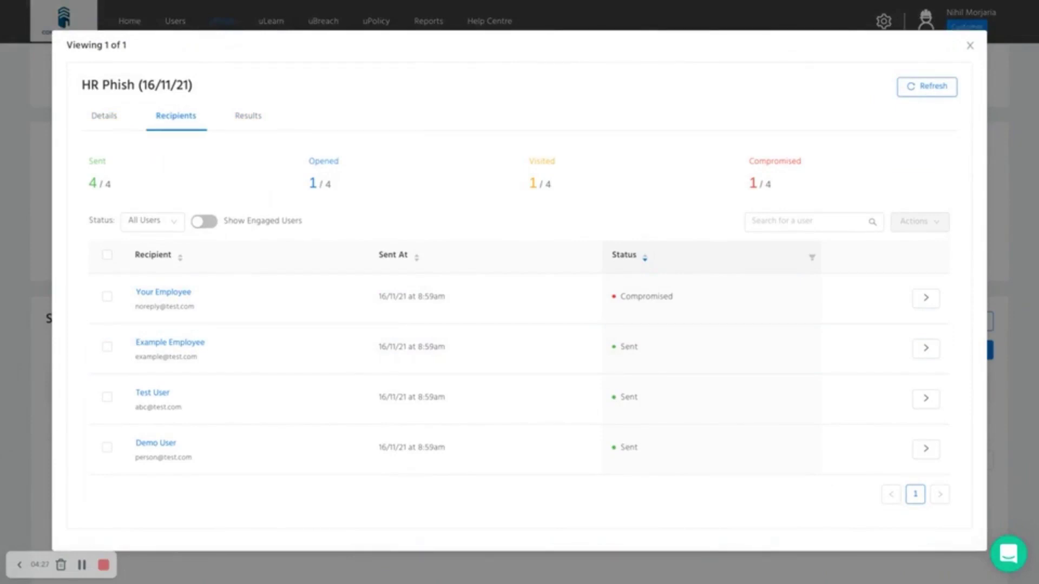
{"action": "left_click", "coordinate": [261, 121]}
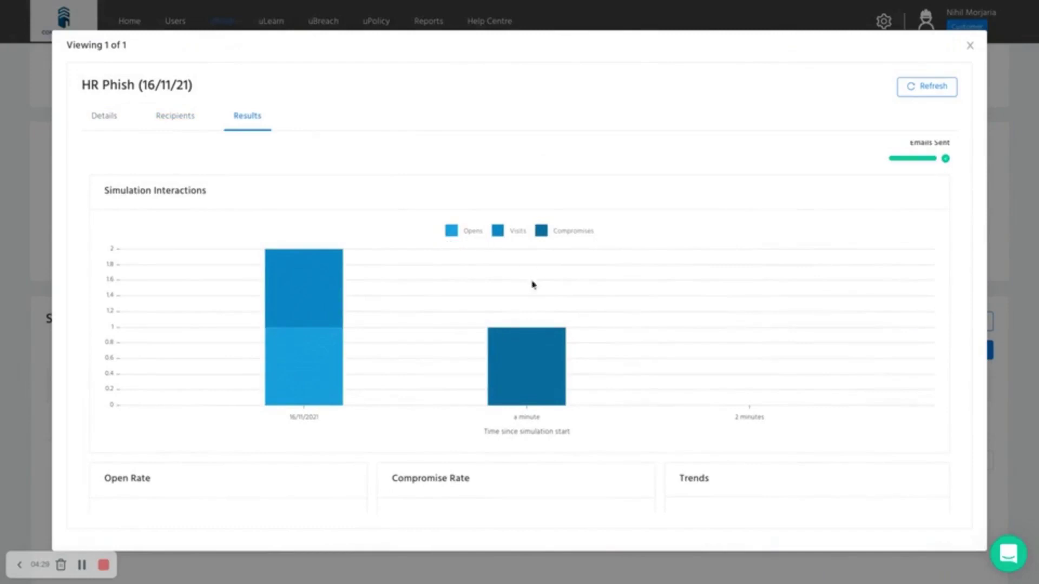
{"action": "mouse_move", "coordinate": [525, 351]}
{"action": "scroll", "coordinate": [379, 324], "scroll_direction": "down", "scroll_amount": 3}
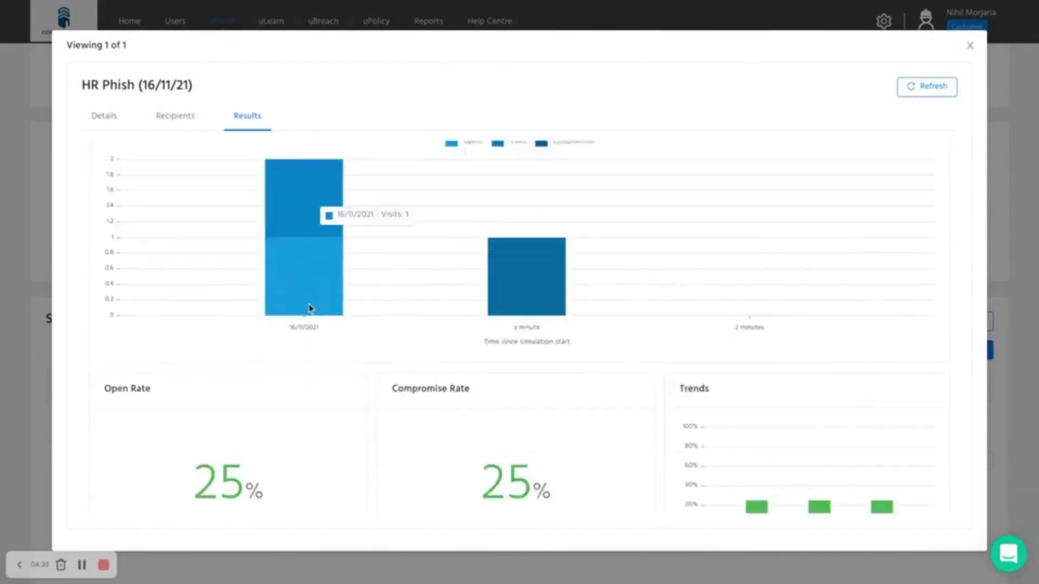
{"action": "mouse_move", "coordinate": [750, 444]}
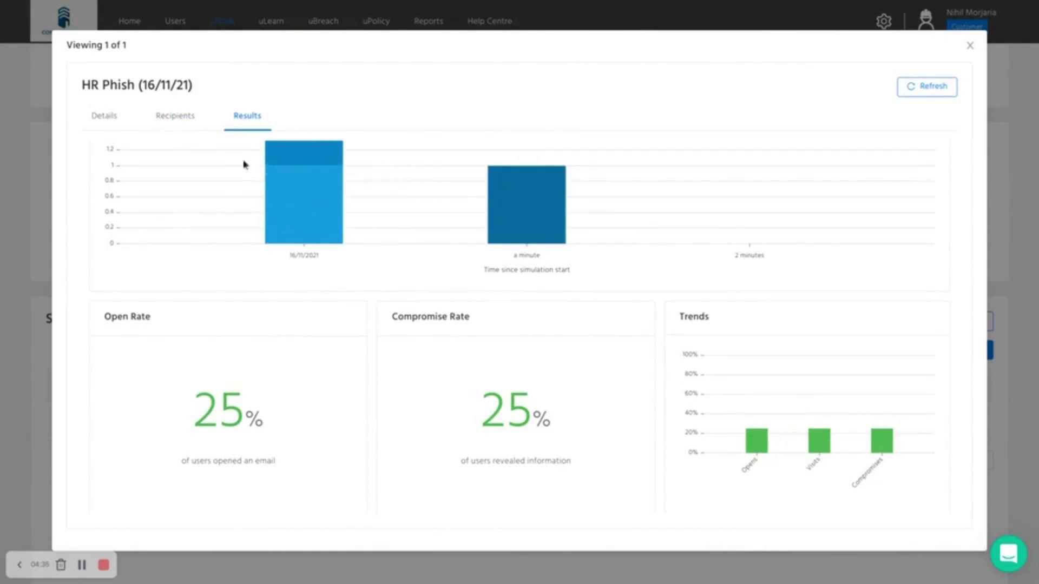
{"action": "left_click", "coordinate": [172, 120]}
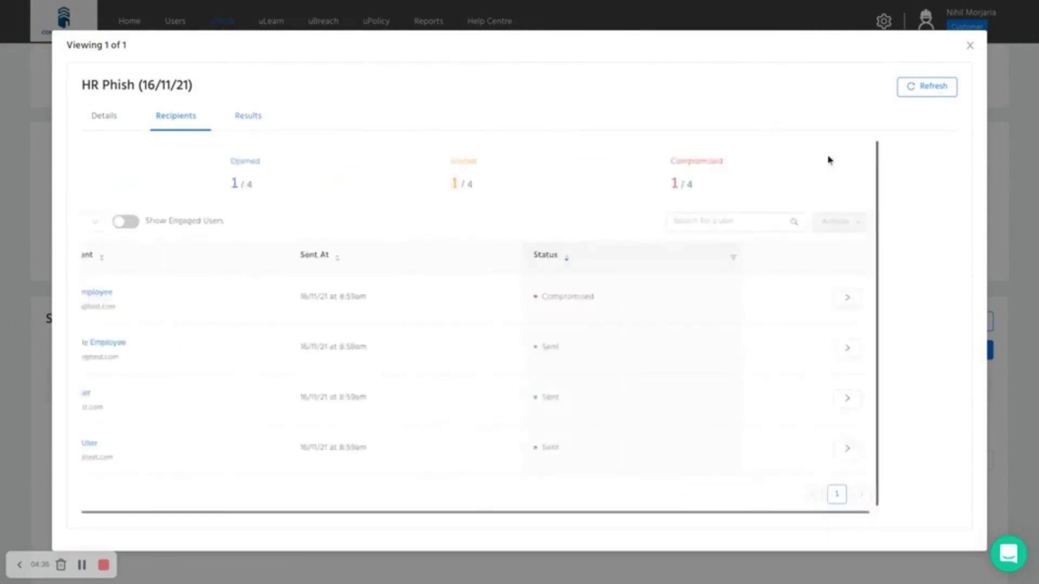
Close the HR Phish details and go to the uBreach report.
{"action": "left_click", "coordinate": [969, 45]}
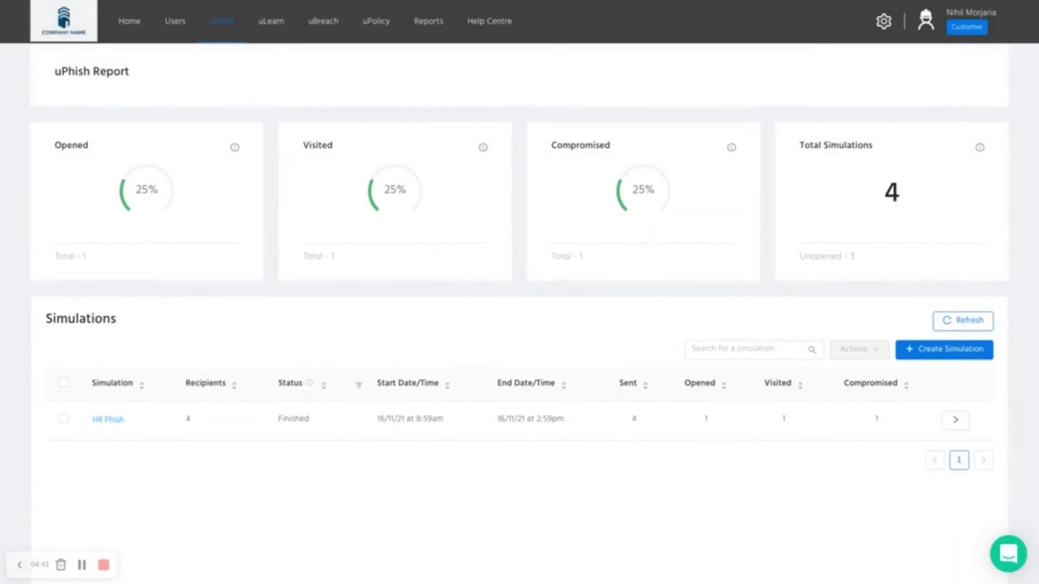
{"action": "left_click", "coordinate": [329, 33]}
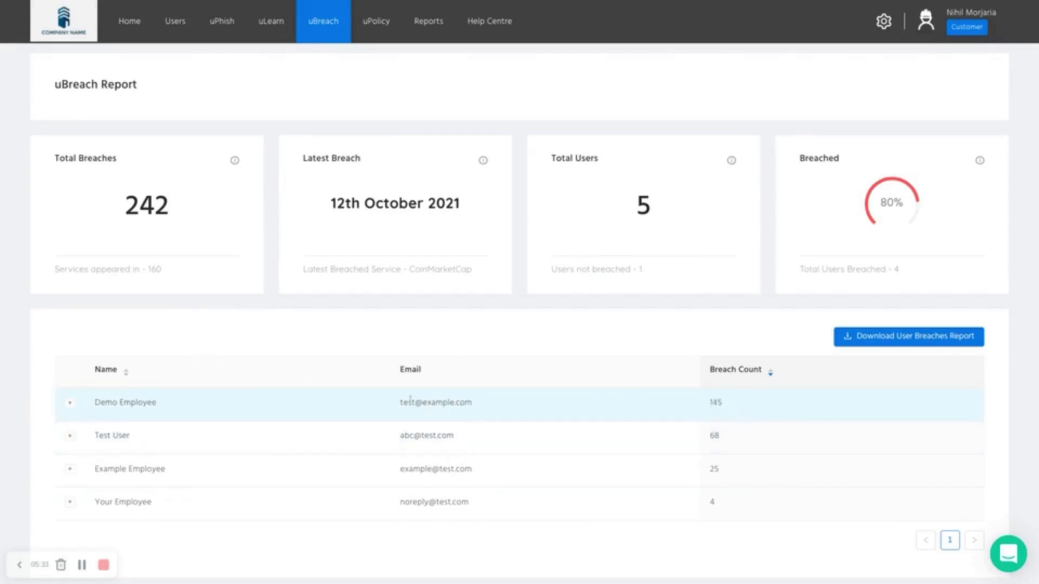
{"action": "left_click", "coordinate": [70, 402]}
{"action": "scroll", "coordinate": [151, 414], "scroll_direction": "down", "scroll_amount": 2}
{"action": "scroll", "coordinate": [146, 389], "scroll_direction": "down", "scroll_amount": 1}
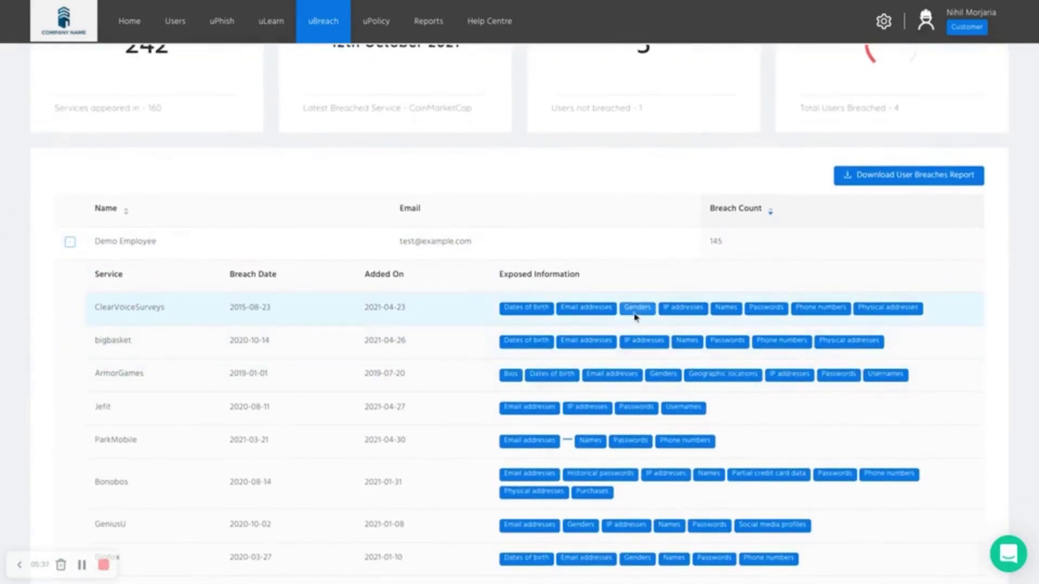
{"action": "scroll", "coordinate": [622, 315], "scroll_direction": "down", "scroll_amount": 3}
{"action": "scroll", "coordinate": [618, 314], "scroll_direction": "down", "scroll_amount": 5}
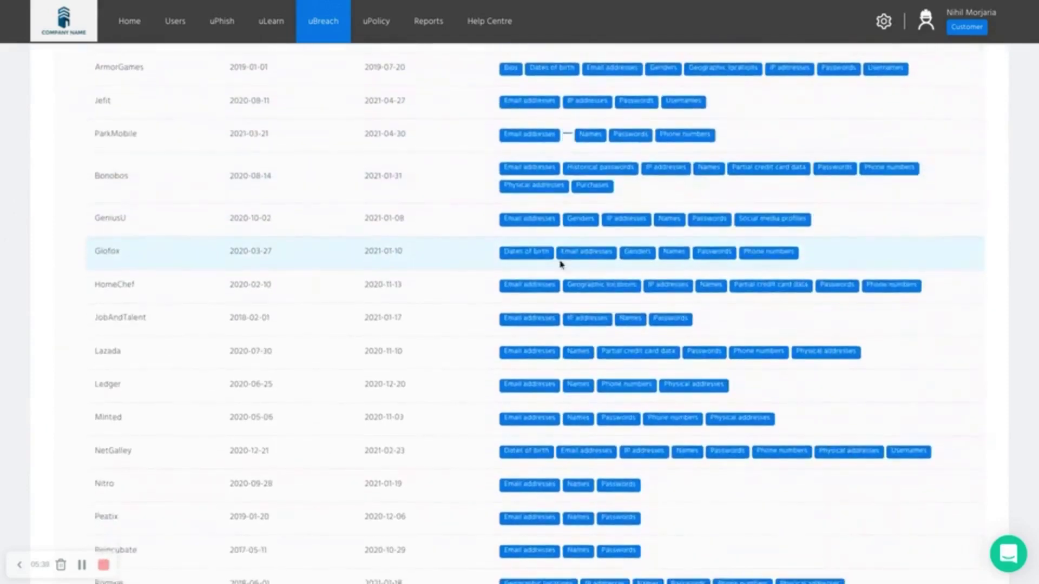
{"action": "scroll", "coordinate": [633, 259], "scroll_direction": "down", "scroll_amount": 3}
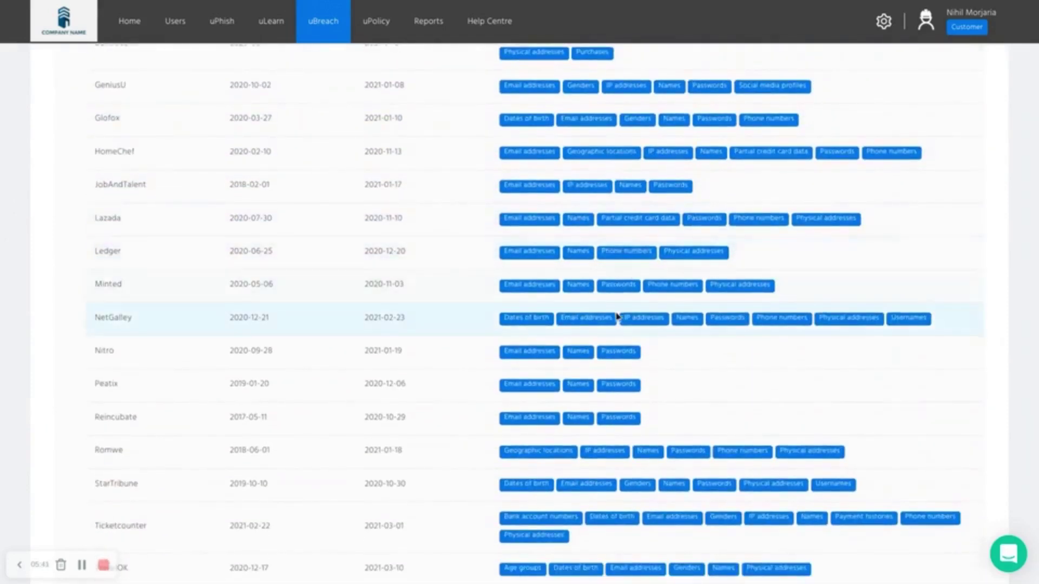
{"action": "scroll", "coordinate": [618, 316], "scroll_direction": "down", "scroll_amount": 2}
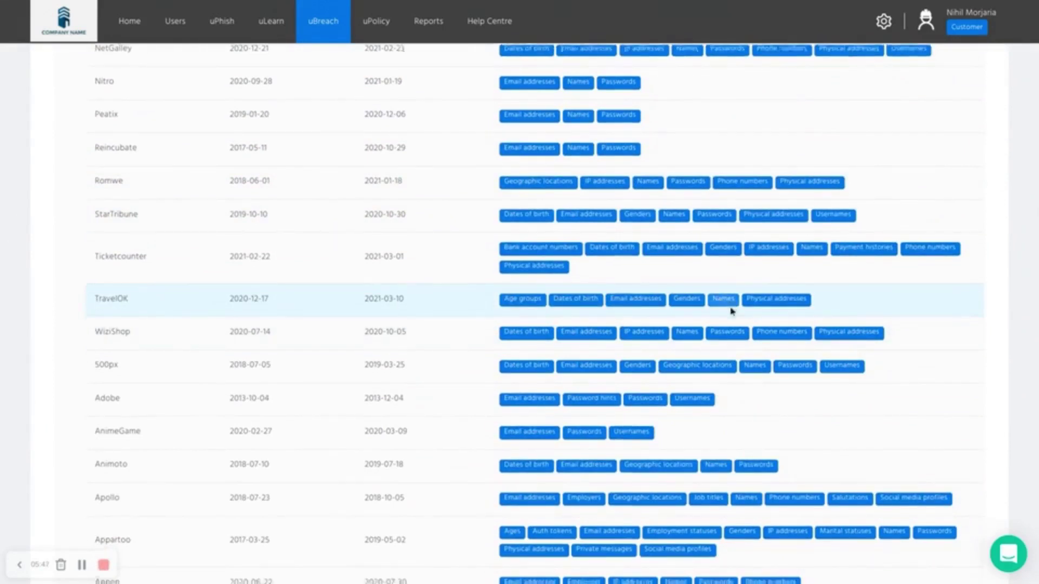
{"action": "scroll", "coordinate": [697, 311], "scroll_direction": "down", "scroll_amount": 1}
{"action": "left_click_drag", "start_coordinate": [134, 287], "coordinate": [96, 279]}
{"action": "left_click", "coordinate": [172, 286]}
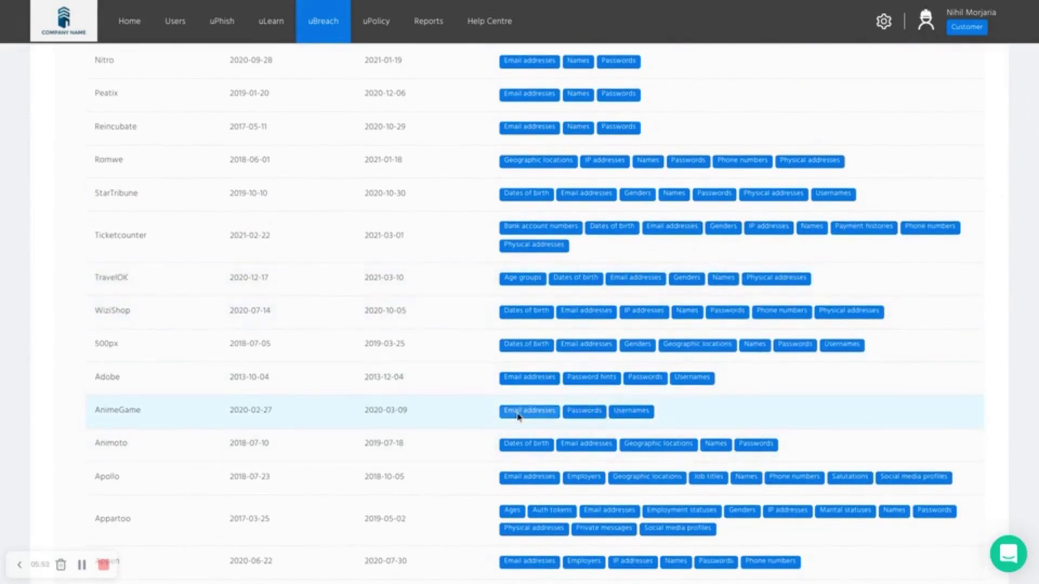
{"action": "scroll", "coordinate": [584, 410], "scroll_direction": "up", "scroll_amount": 1}
{"action": "scroll", "coordinate": [583, 411], "scroll_direction": "up", "scroll_amount": 15}
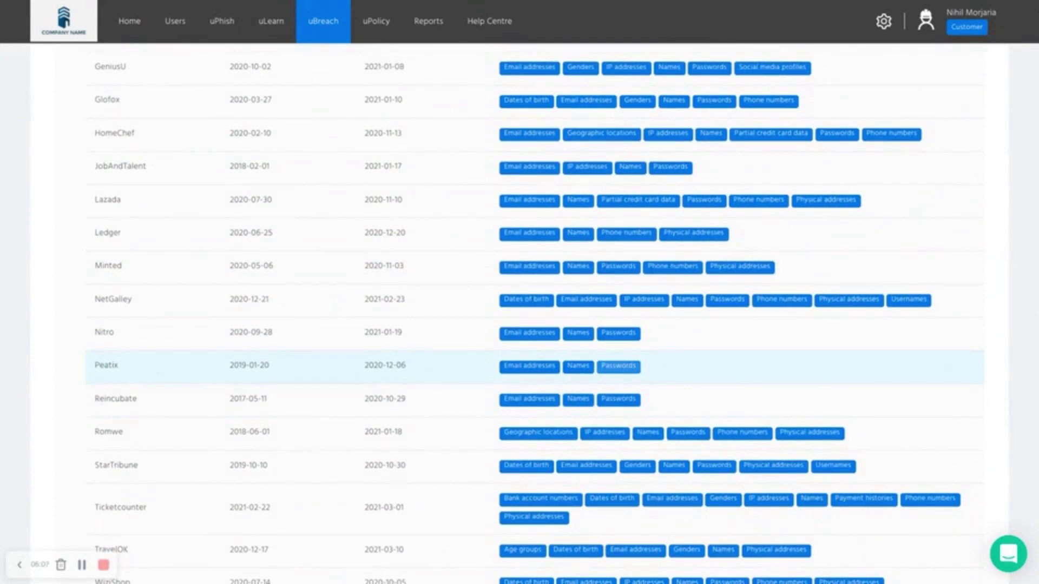
{"action": "scroll", "coordinate": [519, 314], "scroll_direction": "up", "scroll_amount": 10}
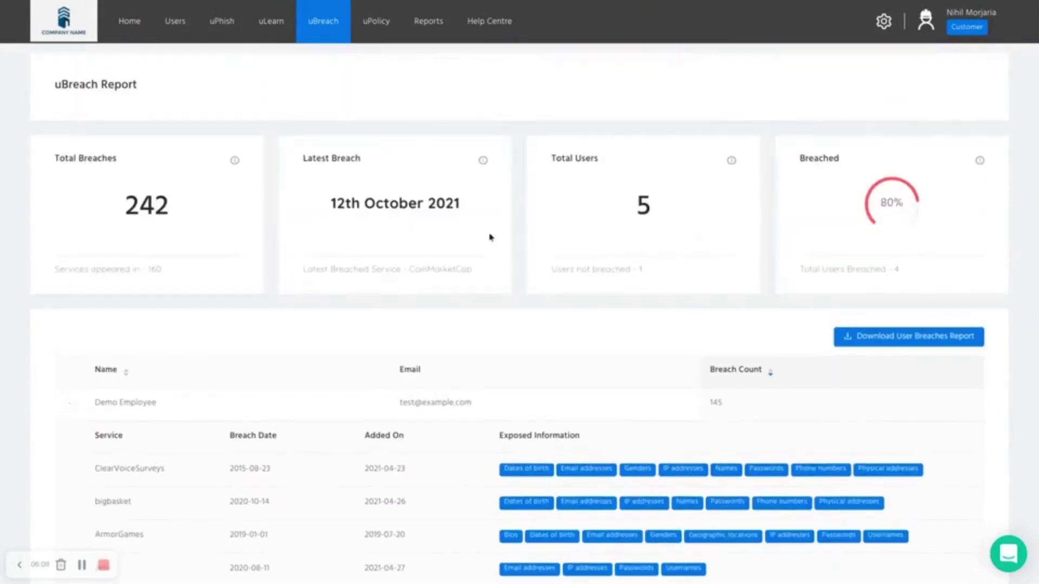
Go to View Policies to show the uPolicy report table.
{"action": "mouse_move", "coordinate": [380, 33]}
{"action": "left_click", "coordinate": [383, 87]}
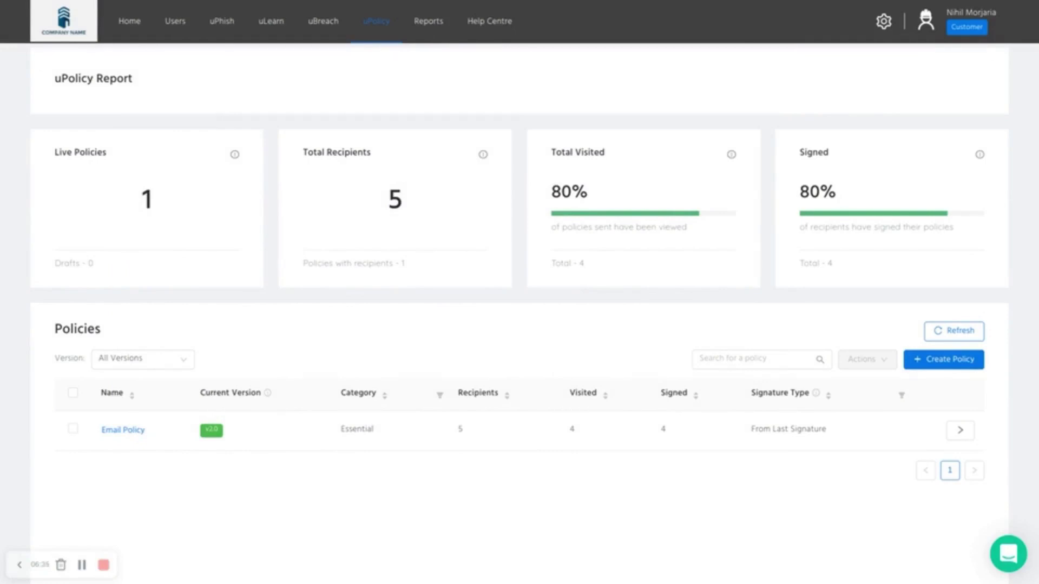
Create a policy from a template, skip the earlier draft, and expand Encryption Policies.
{"action": "left_click", "coordinate": [946, 359]}
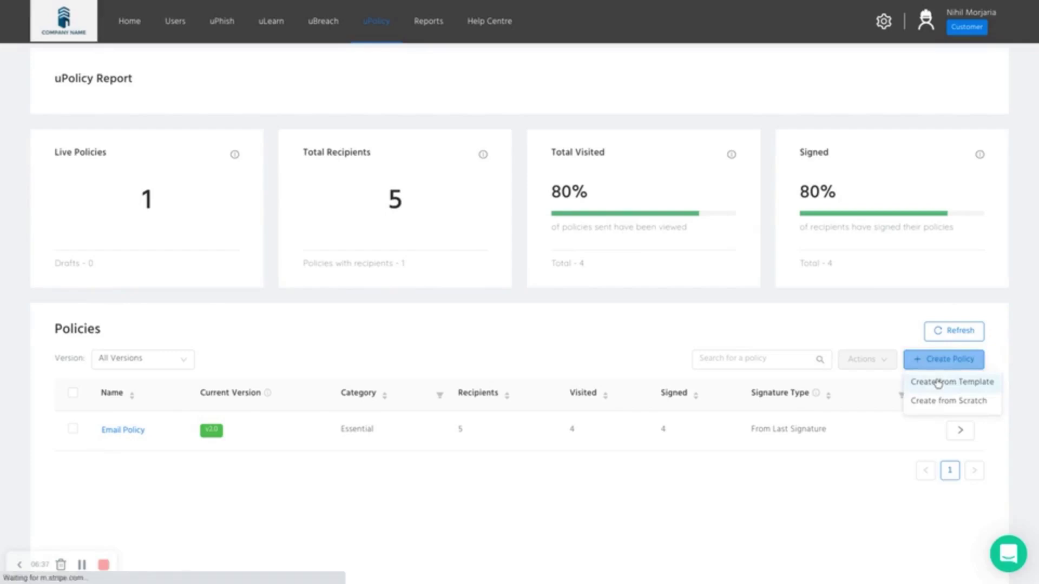
{"action": "left_click", "coordinate": [938, 383]}
{"action": "left_click", "coordinate": [534, 135]}
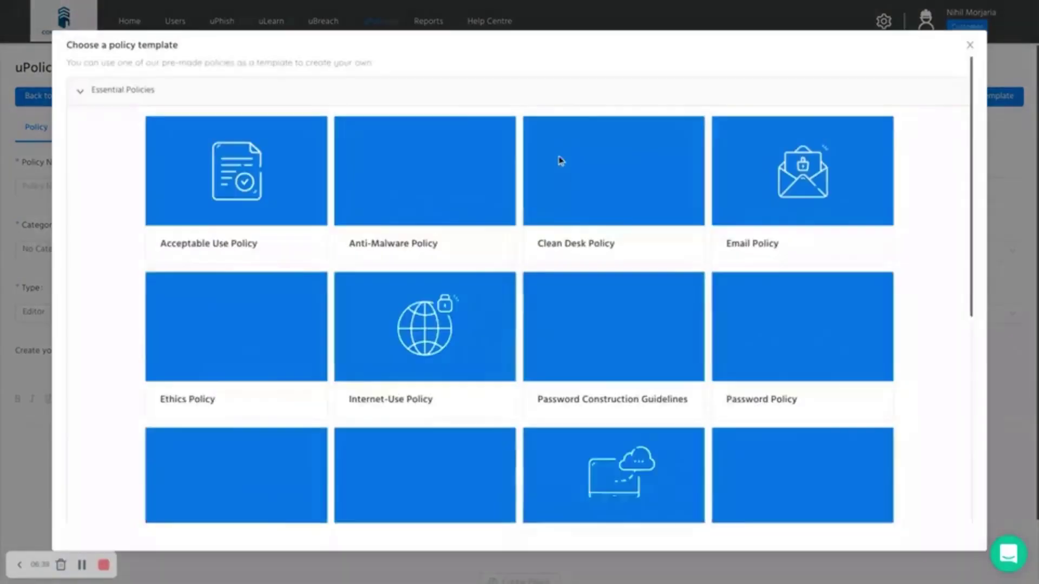
{"action": "scroll", "coordinate": [560, 160], "scroll_direction": "down", "scroll_amount": 1}
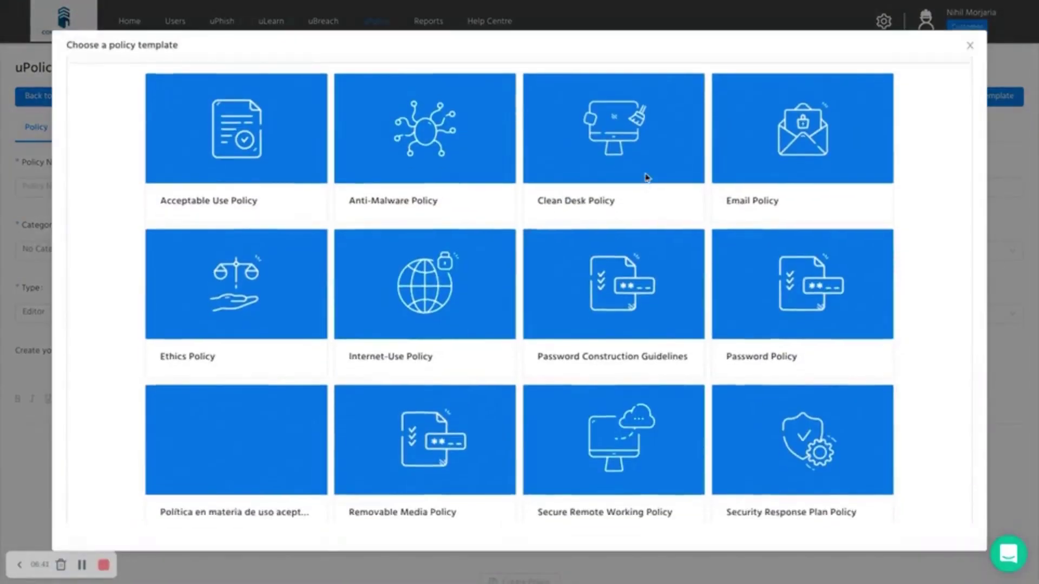
{"action": "scroll", "coordinate": [646, 177], "scroll_direction": "up", "scroll_amount": 1}
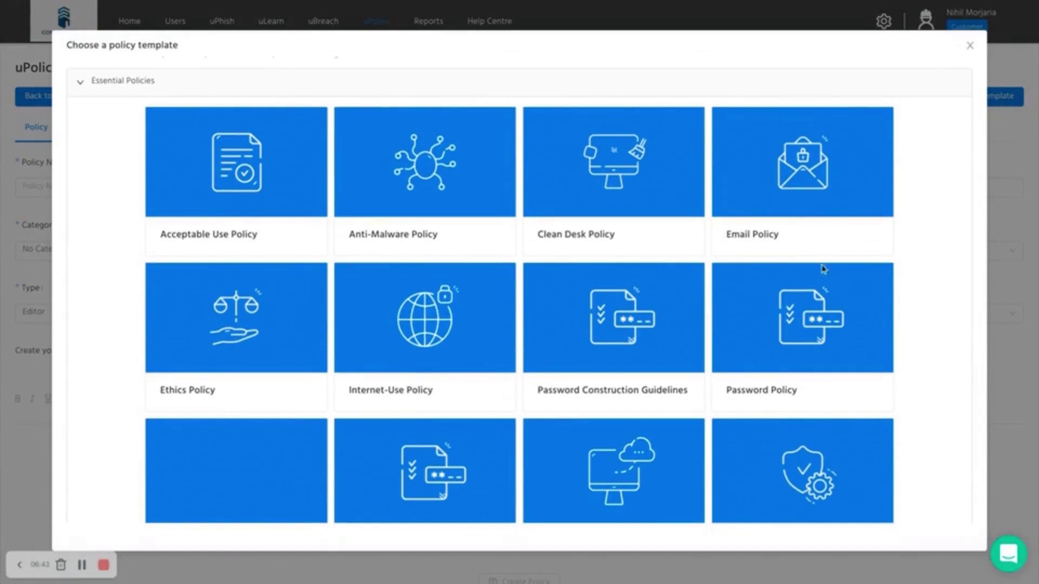
{"action": "scroll", "coordinate": [823, 269], "scroll_direction": "down", "scroll_amount": 5}
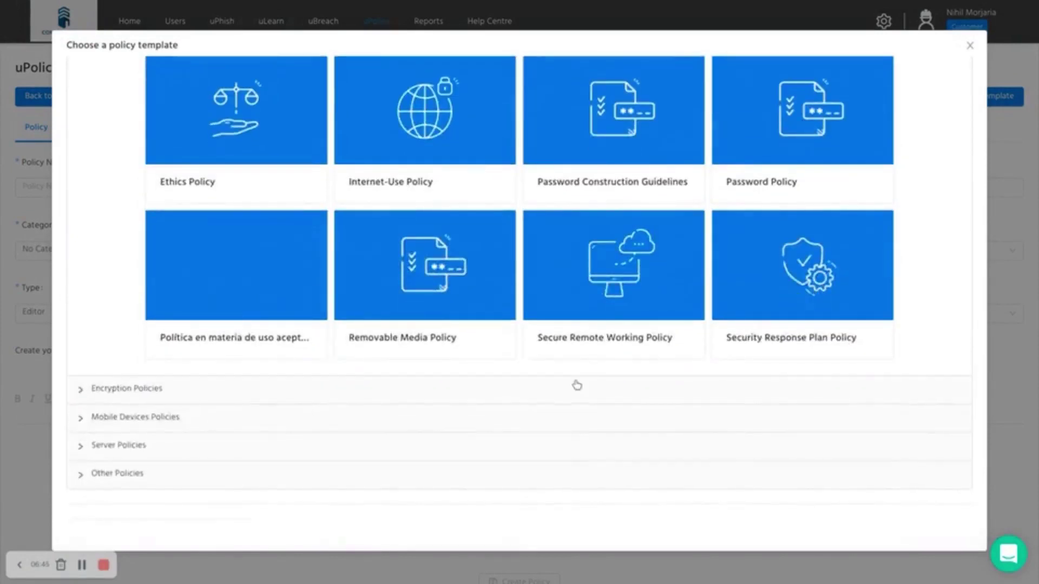
{"action": "left_click", "coordinate": [577, 385]}
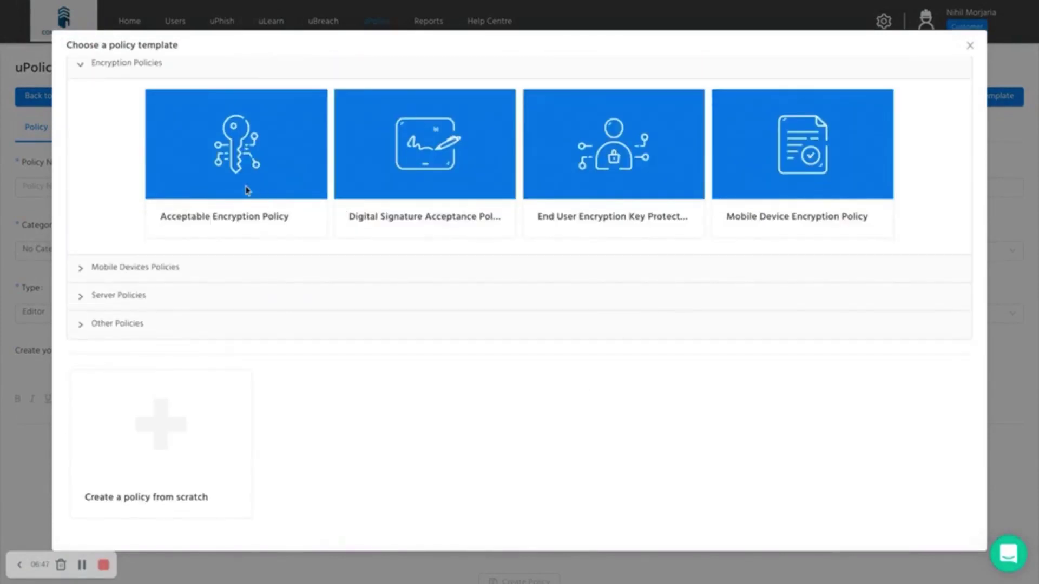
Load the Acceptable Encryption Policy template and set its Type to PDF Upload.
{"action": "left_click", "coordinate": [239, 166]}
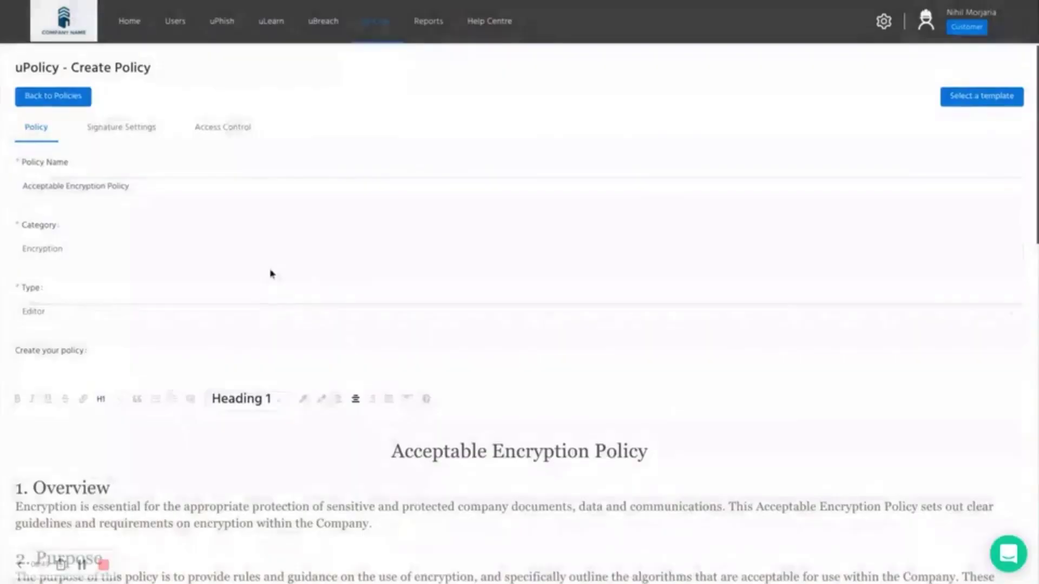
{"action": "scroll", "coordinate": [285, 309], "scroll_direction": "down", "scroll_amount": 5}
{"action": "scroll", "coordinate": [424, 303], "scroll_direction": "down", "scroll_amount": 2}
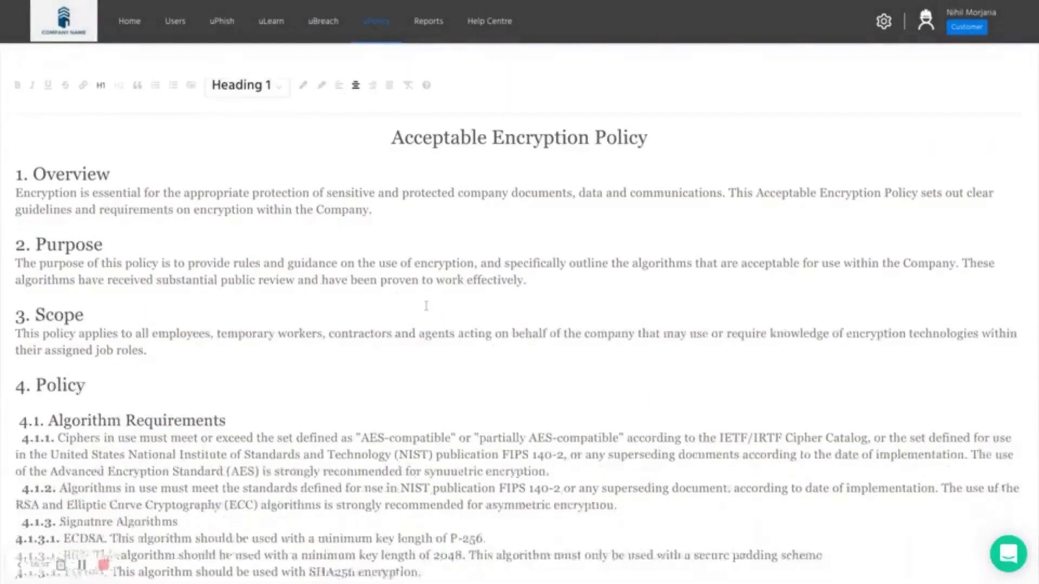
{"action": "scroll", "coordinate": [218, 165], "scroll_direction": "up", "scroll_amount": 3}
{"action": "scroll", "coordinate": [197, 139], "scroll_direction": "up", "scroll_amount": 2}
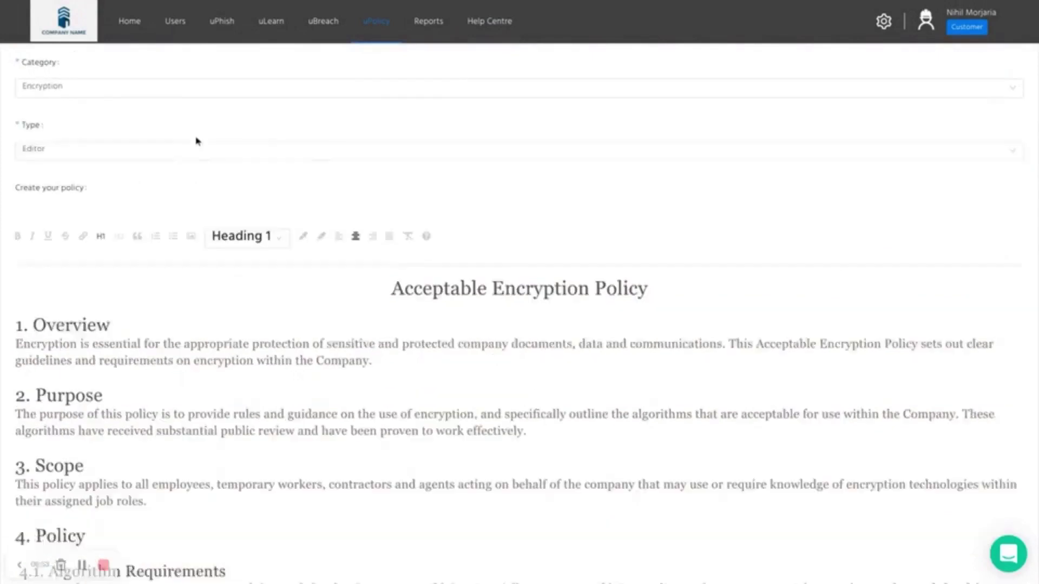
{"action": "left_click", "coordinate": [138, 171]}
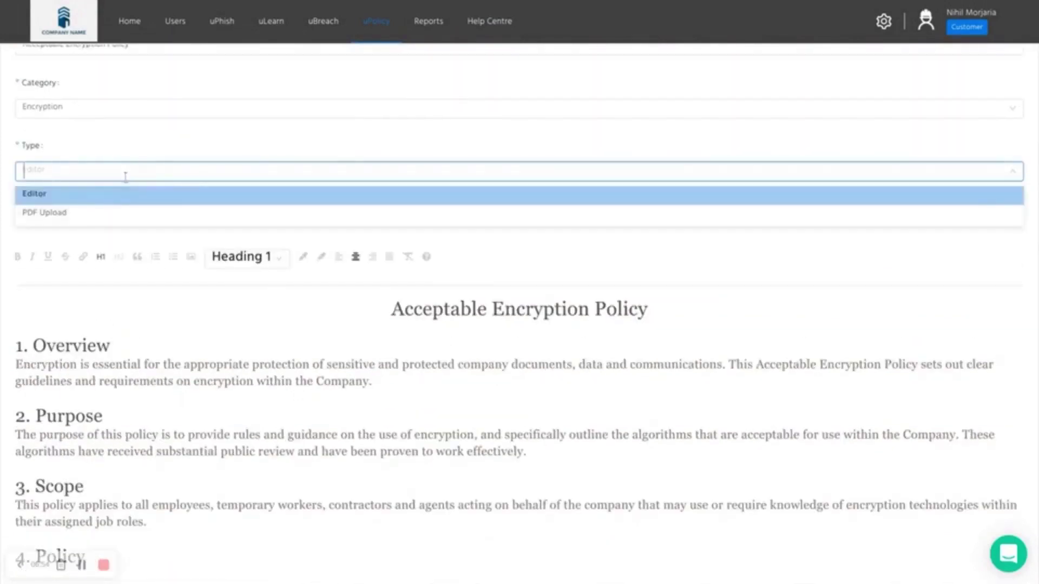
{"action": "left_click", "coordinate": [98, 215]}
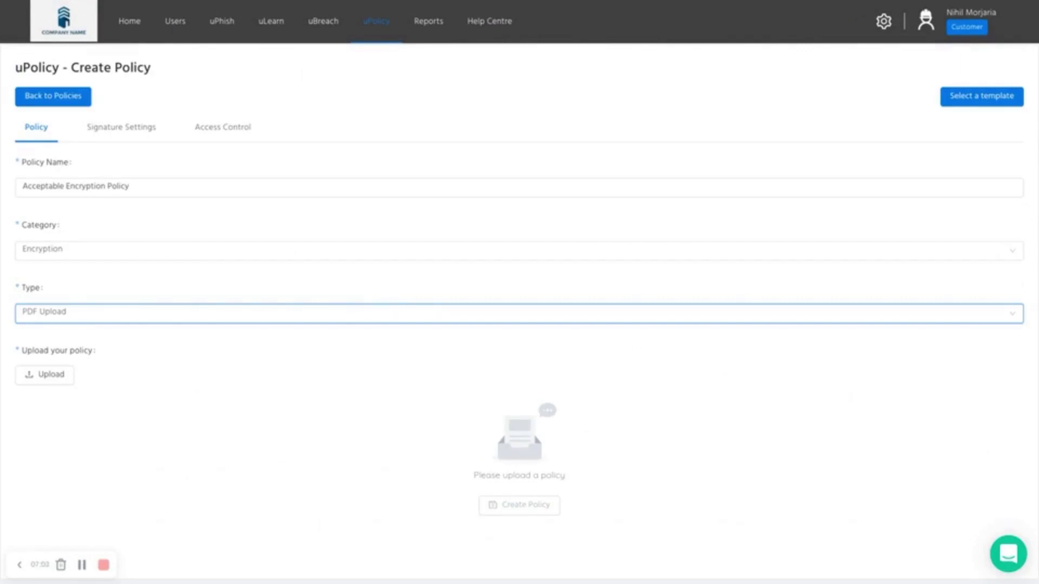
Set Signature Type to From Last Signature with re-signing after 2 years.
{"action": "left_click", "coordinate": [119, 129]}
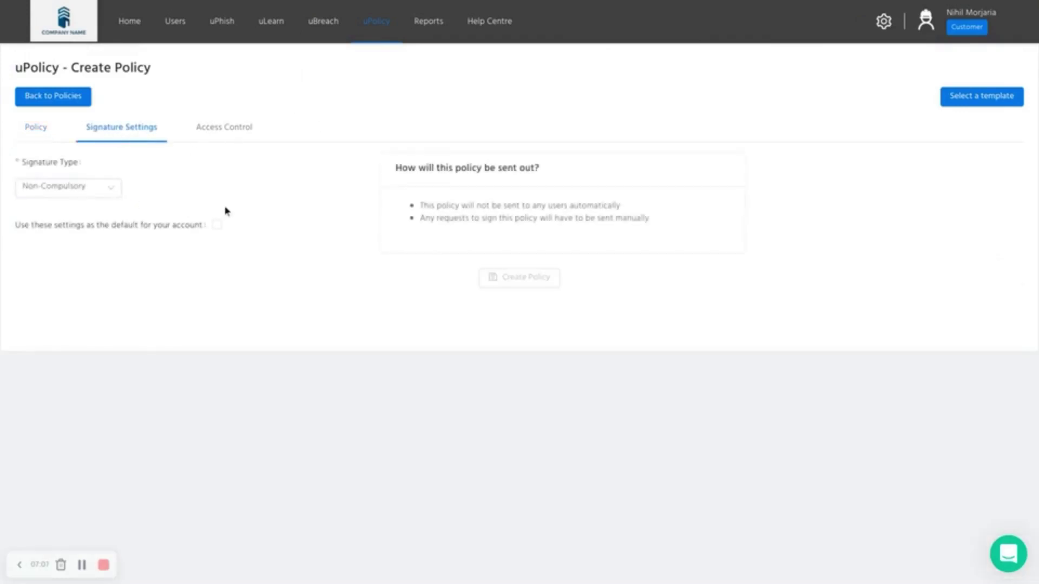
{"action": "left_click", "coordinate": [90, 195]}
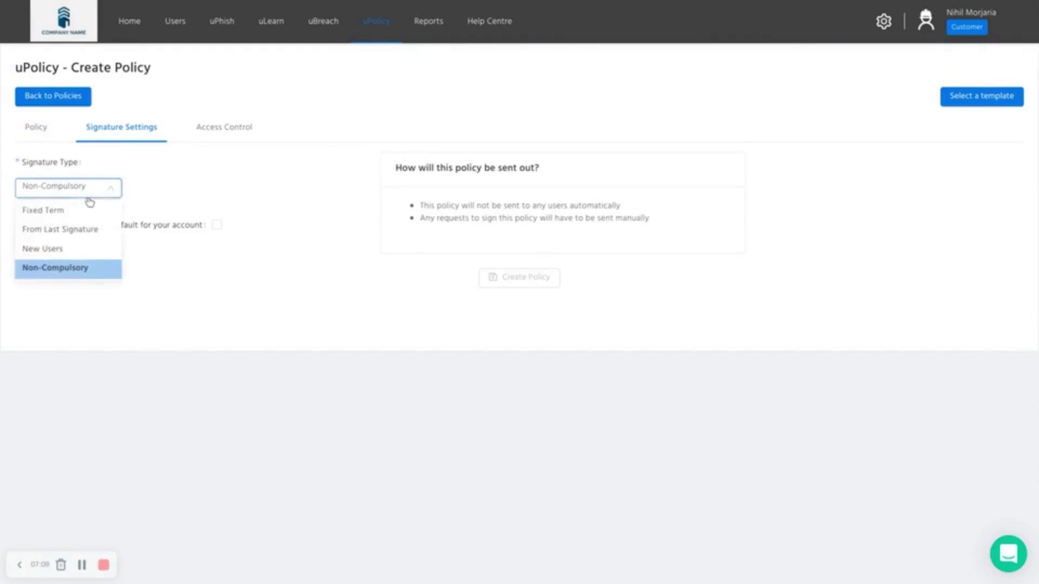
{"action": "left_click", "coordinate": [91, 233]}
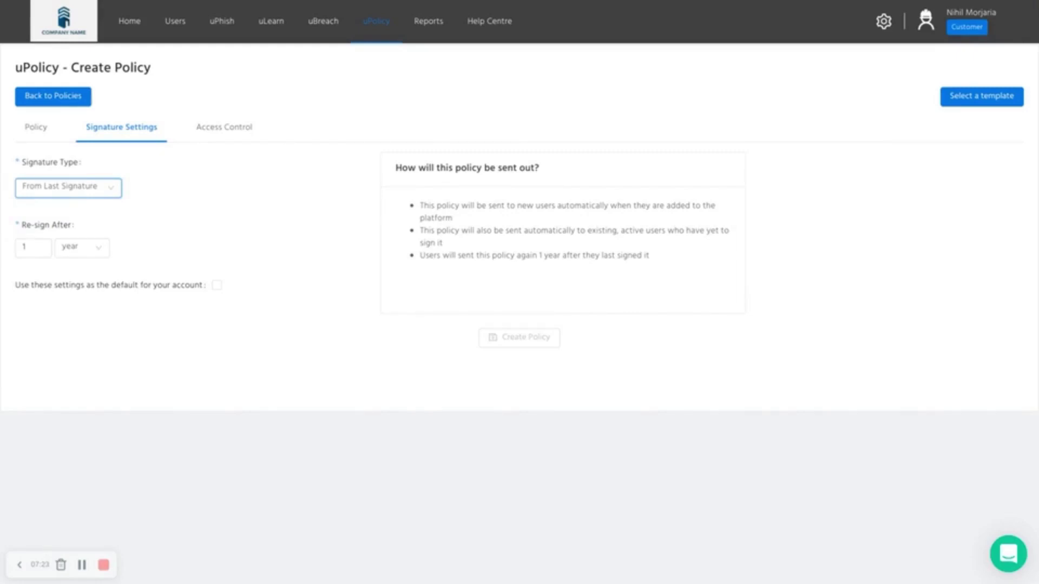
{"action": "left_click", "coordinate": [66, 248]}
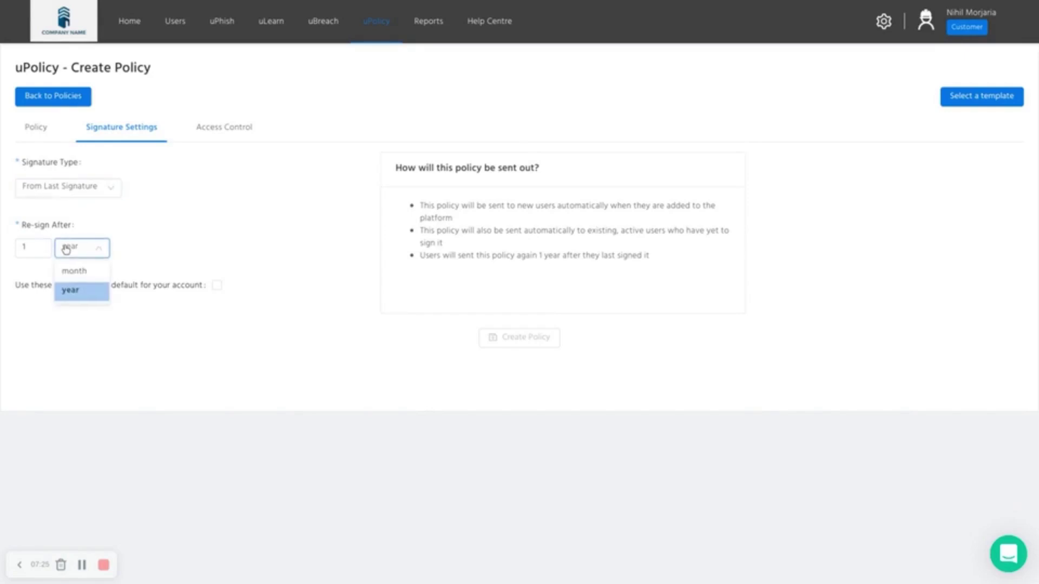
{"action": "left_click", "coordinate": [32, 250]}
{"action": "key", "text": "BackSpace"}
{"action": "type", "text": "2"}
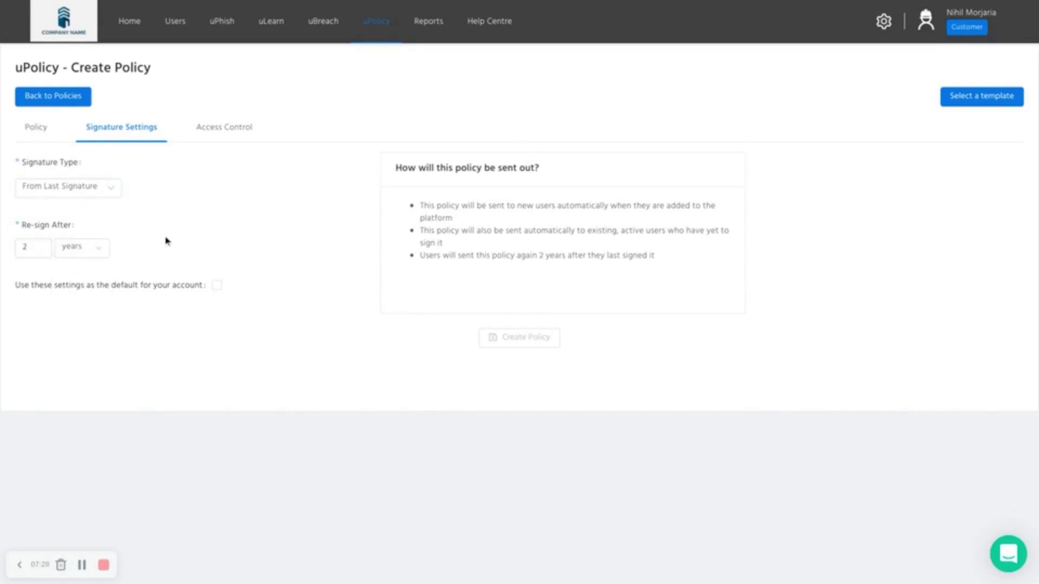
{"action": "left_click", "coordinate": [73, 104]}
{"action": "scroll", "coordinate": [336, 242], "scroll_direction": "down", "scroll_amount": 1}
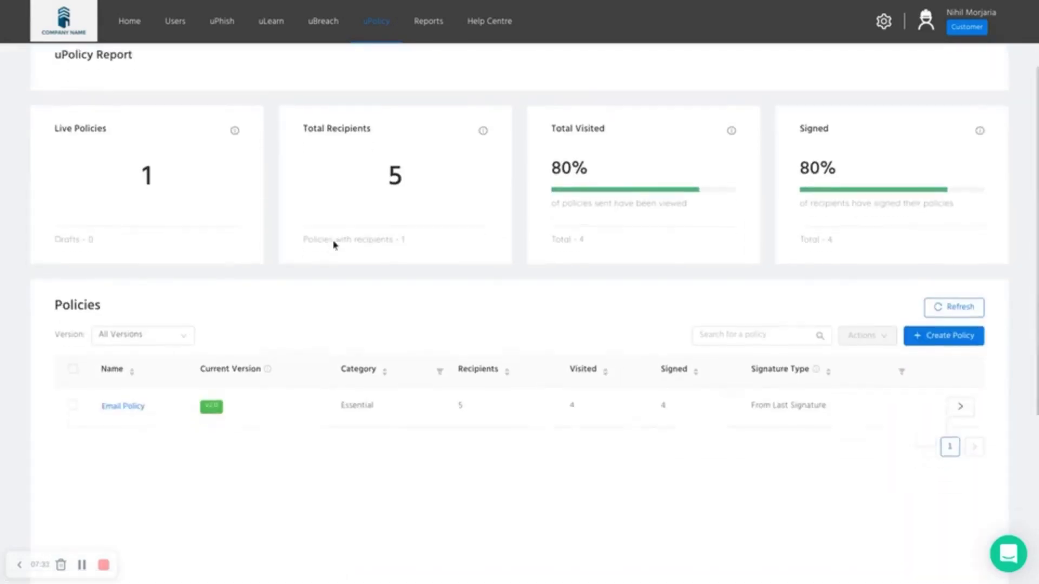
{"action": "left_click", "coordinate": [119, 405]}
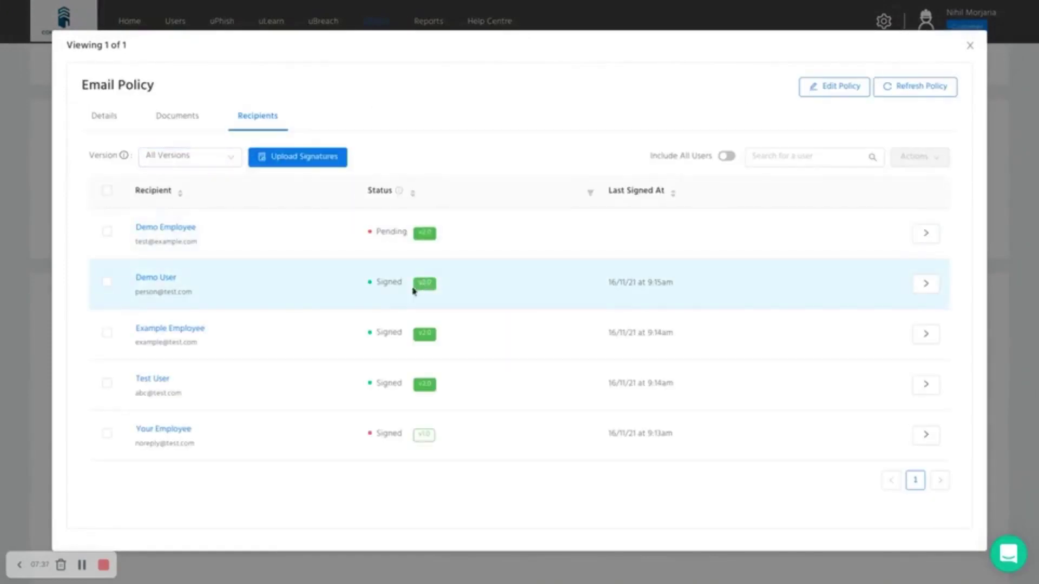
{"action": "left_click", "coordinate": [199, 156]}
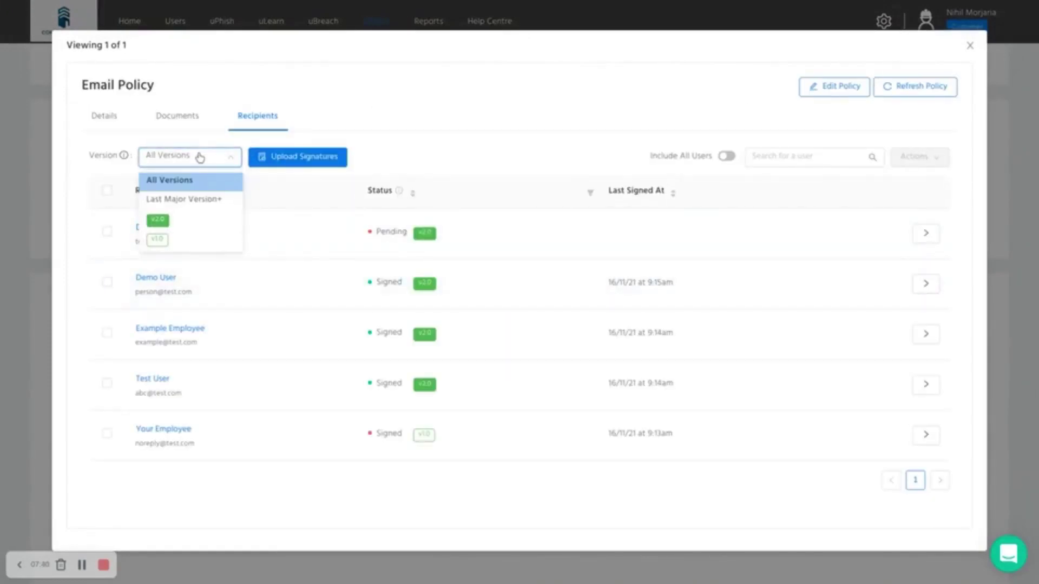
{"action": "left_click", "coordinate": [186, 244]}
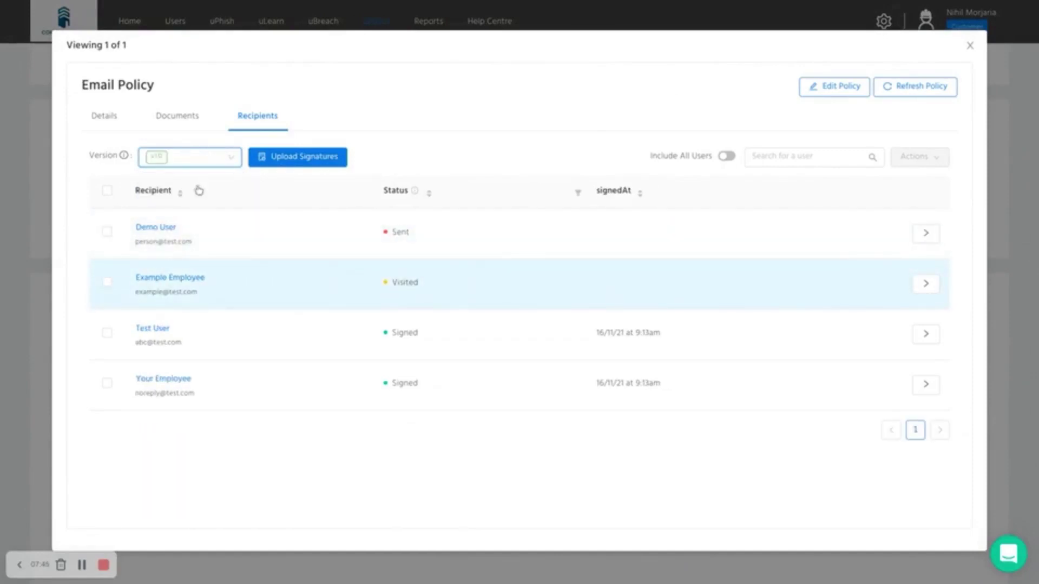
{"action": "left_click", "coordinate": [161, 158]}
{"action": "left_click", "coordinate": [172, 221]}
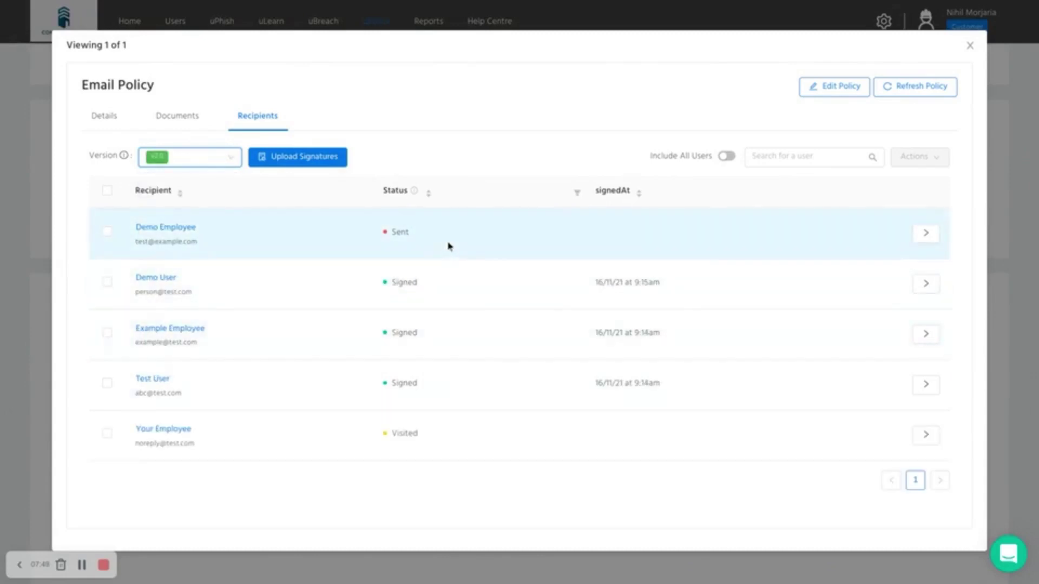
{"action": "left_click", "coordinate": [970, 45]}
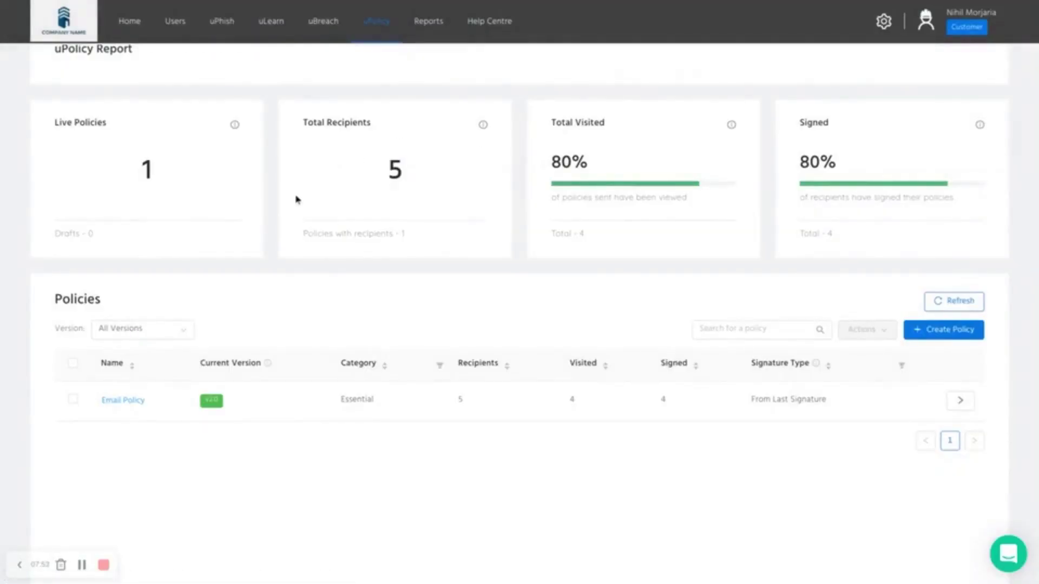